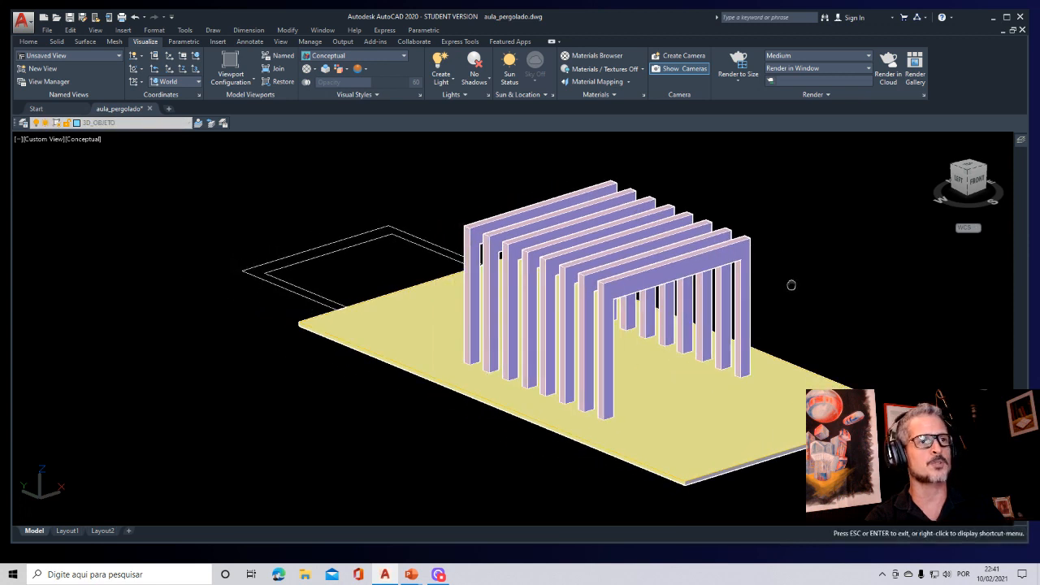
key("Escape")
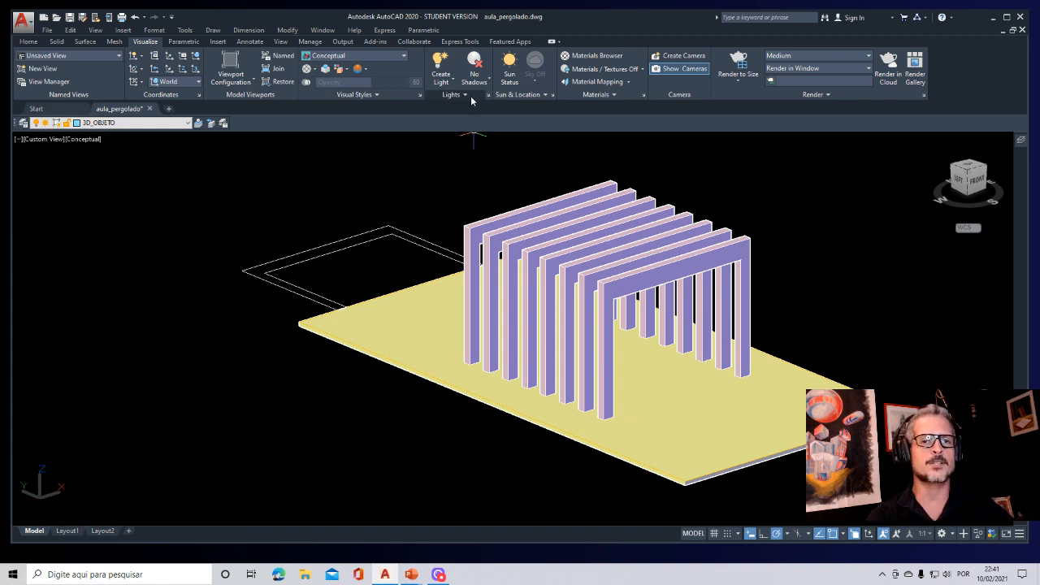
left_click(453, 82)
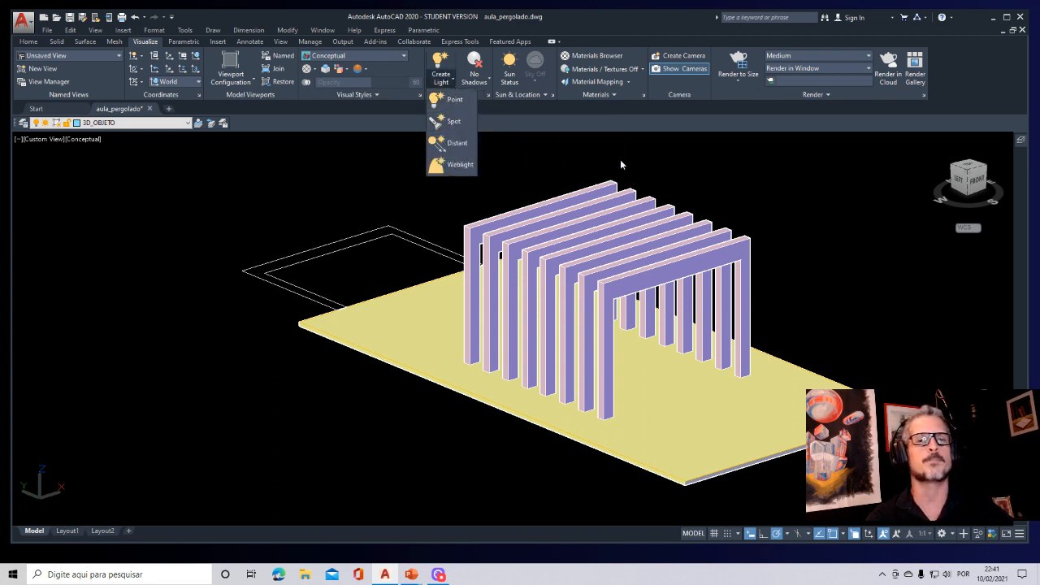
left_click(561, 161)
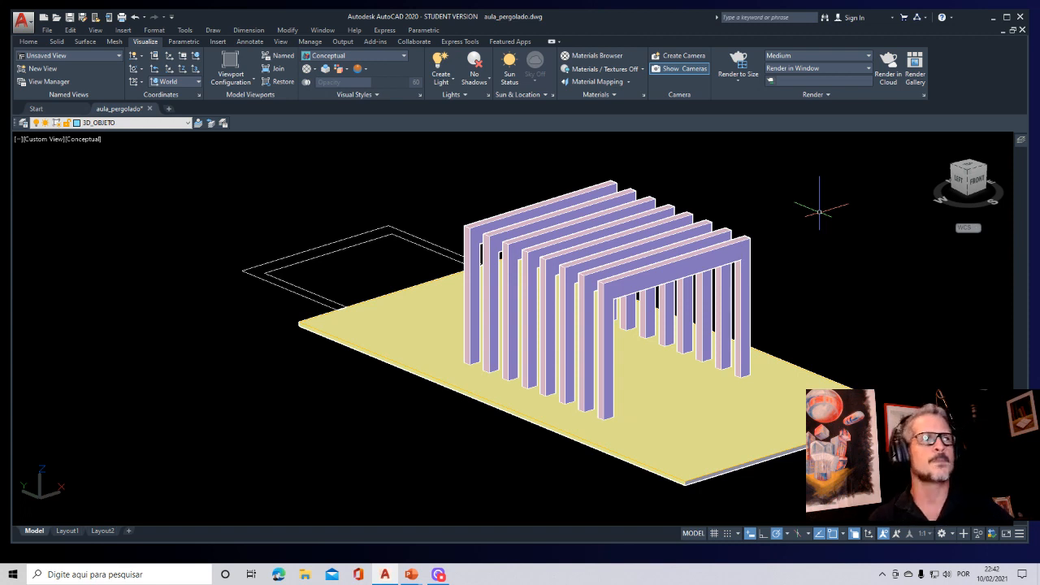
Step: Open the Materials Browser and undock it so it floats over the drawing
left_click(589, 56)
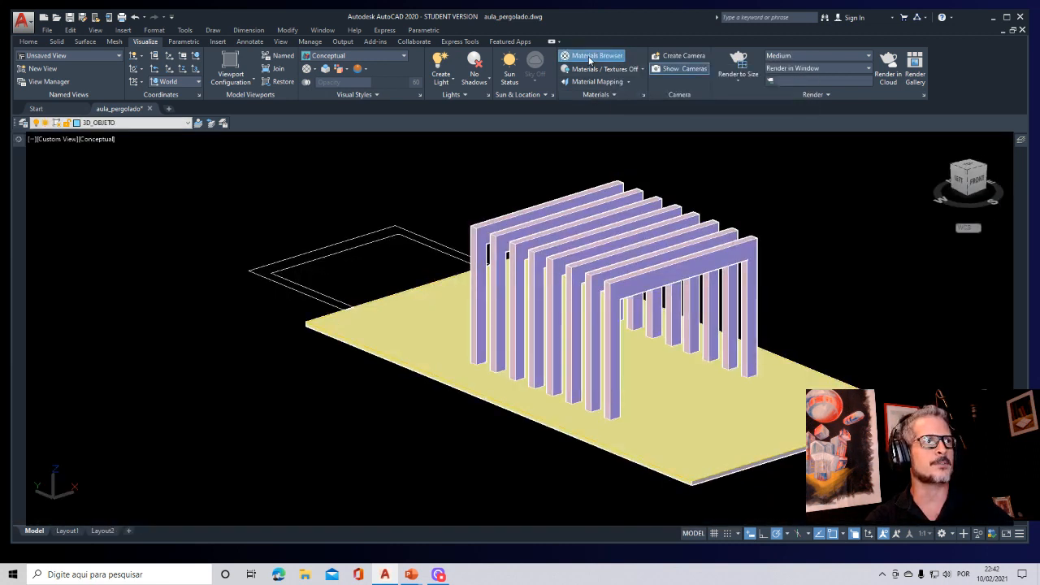
mouse_move(19, 141)
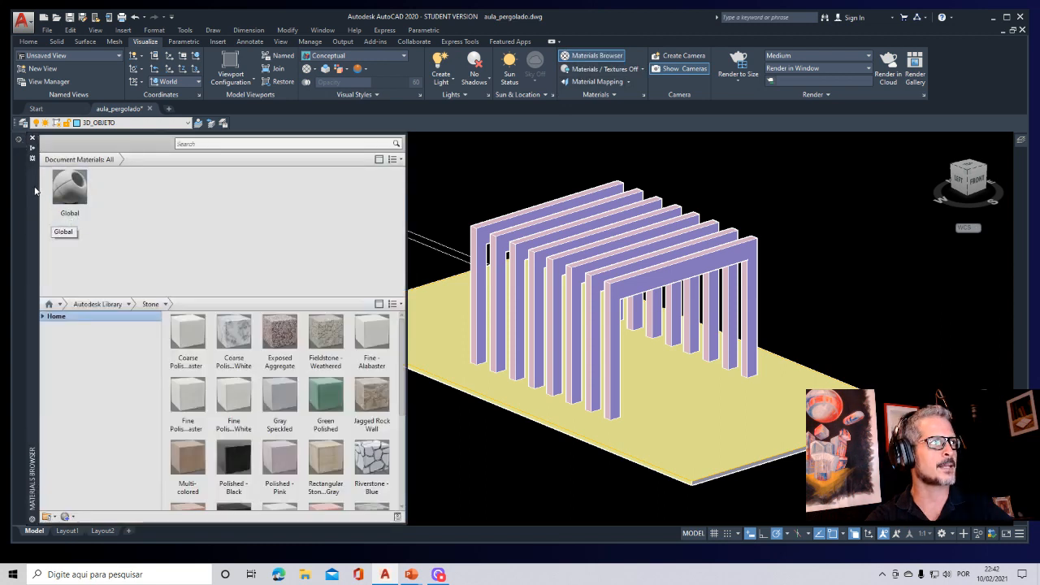
left_click_drag(35, 188, 276, 203)
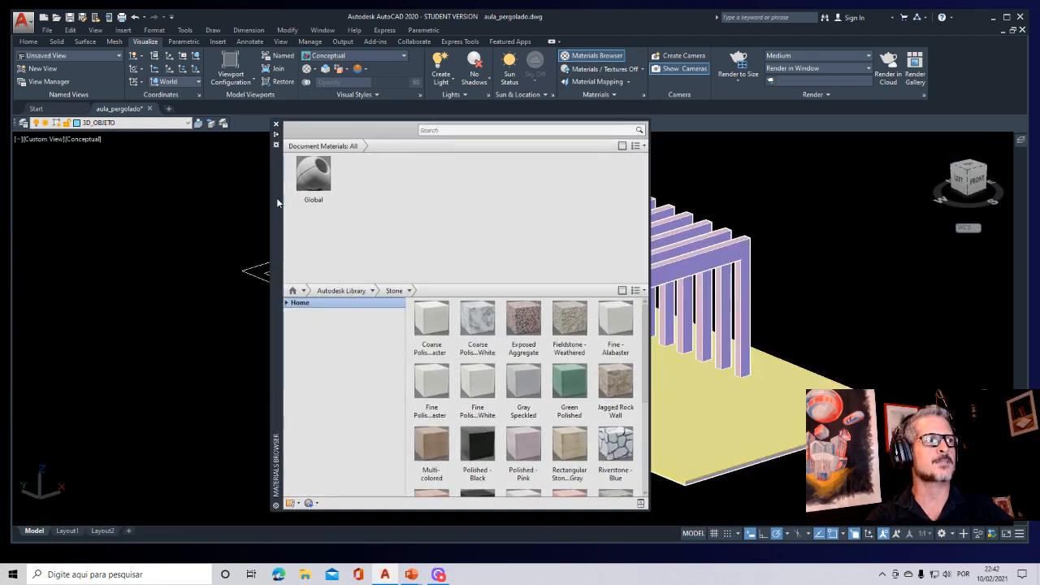
Step: Add the Blocks and Exposed Aggregate - Coarse materials from the Autodesk Library's Concrete category to the document materials
left_click(372, 290)
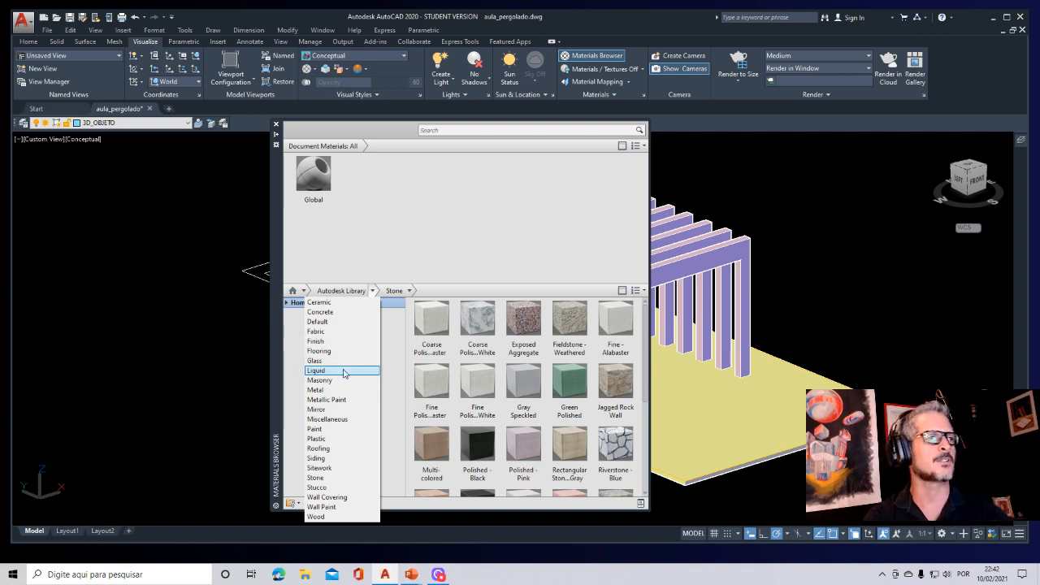
left_click(349, 362)
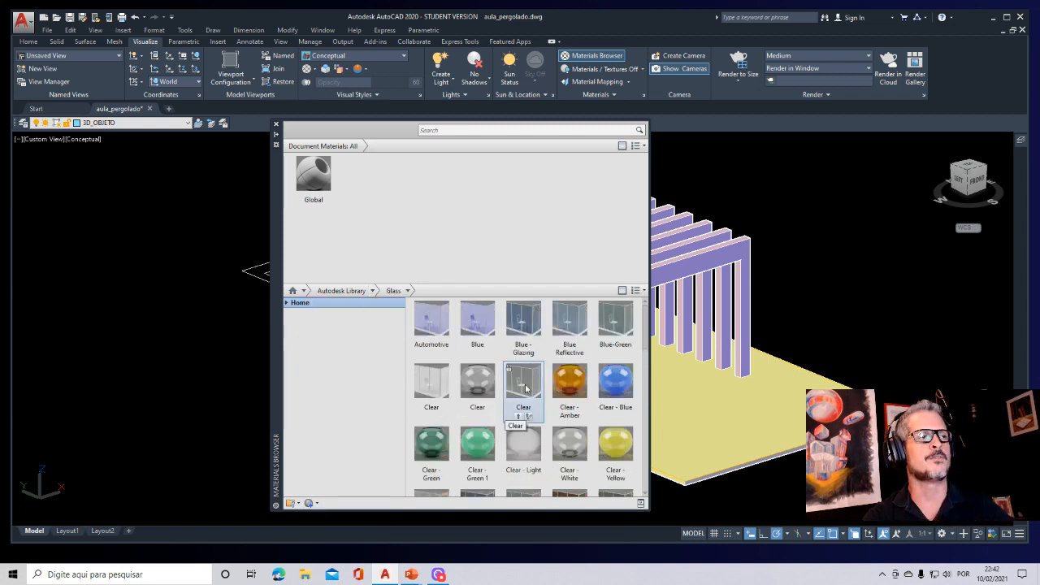
left_click(372, 290)
left_click(353, 315)
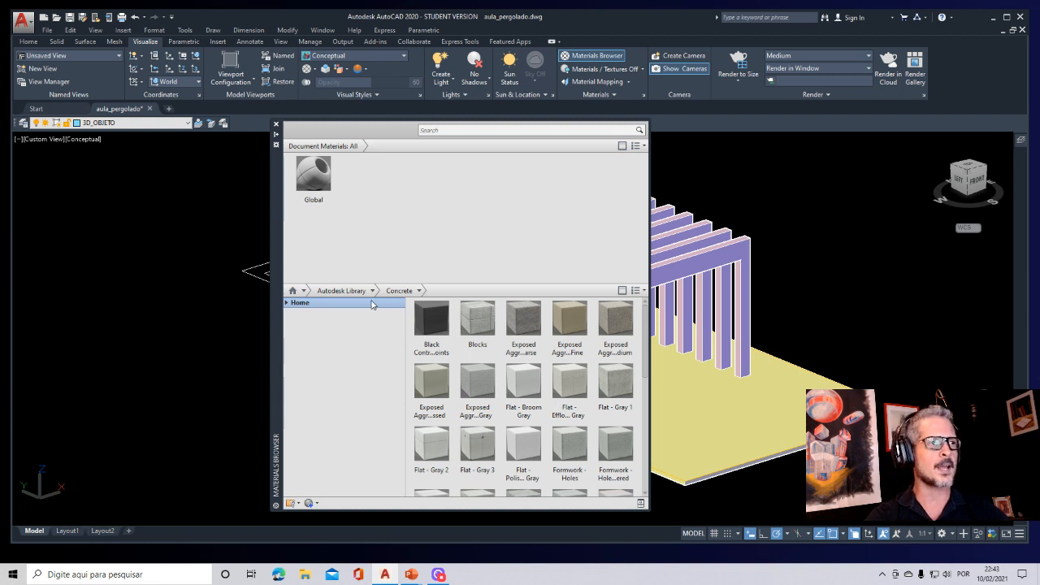
mouse_move(476, 318)
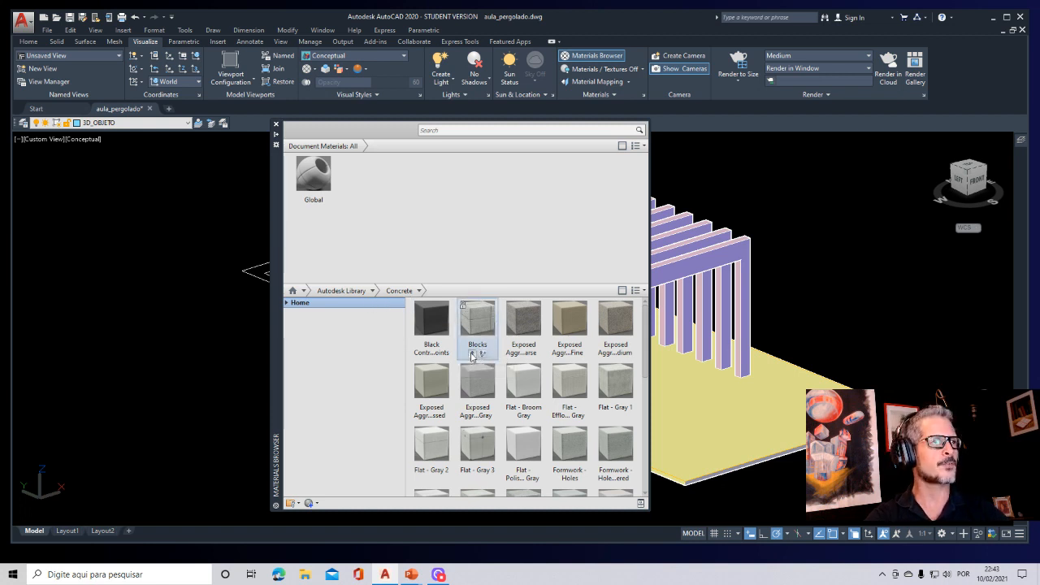
left_click(472, 354)
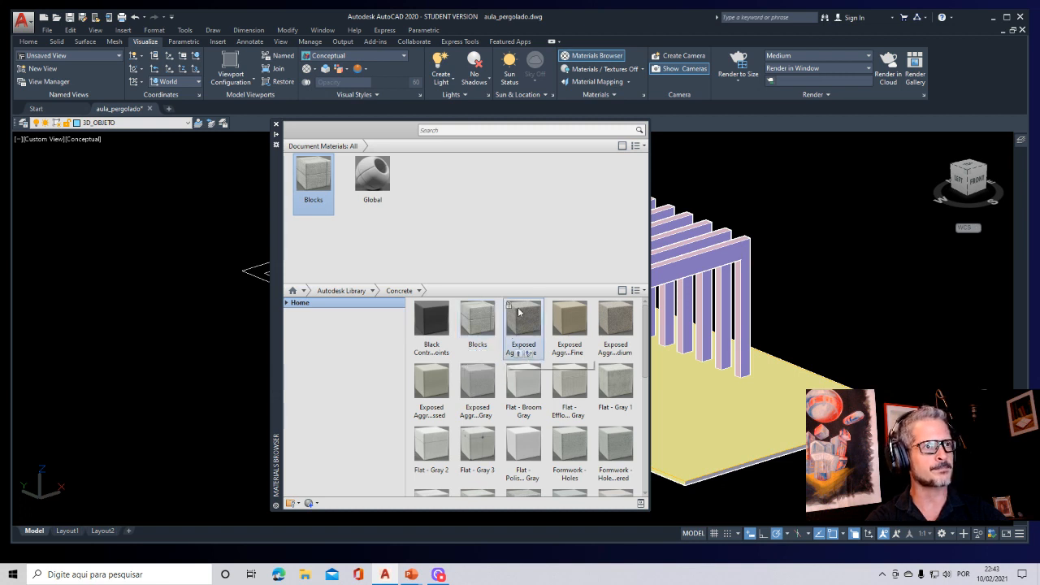
left_click(520, 355)
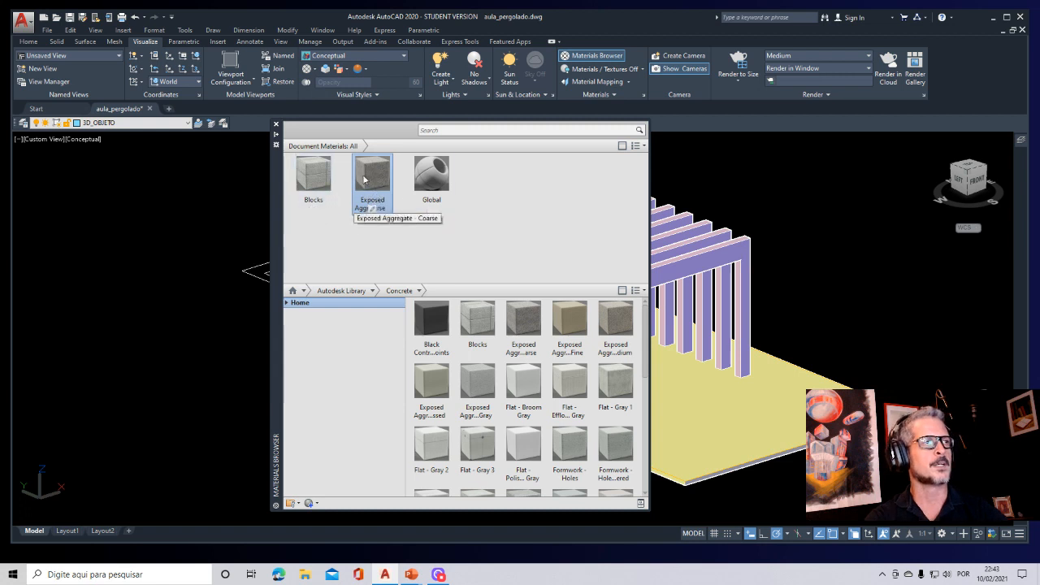
Step: Add the beige Cobble Stone material from Sitework and Brass - Polished from Metal to the document materials
left_click(374, 291)
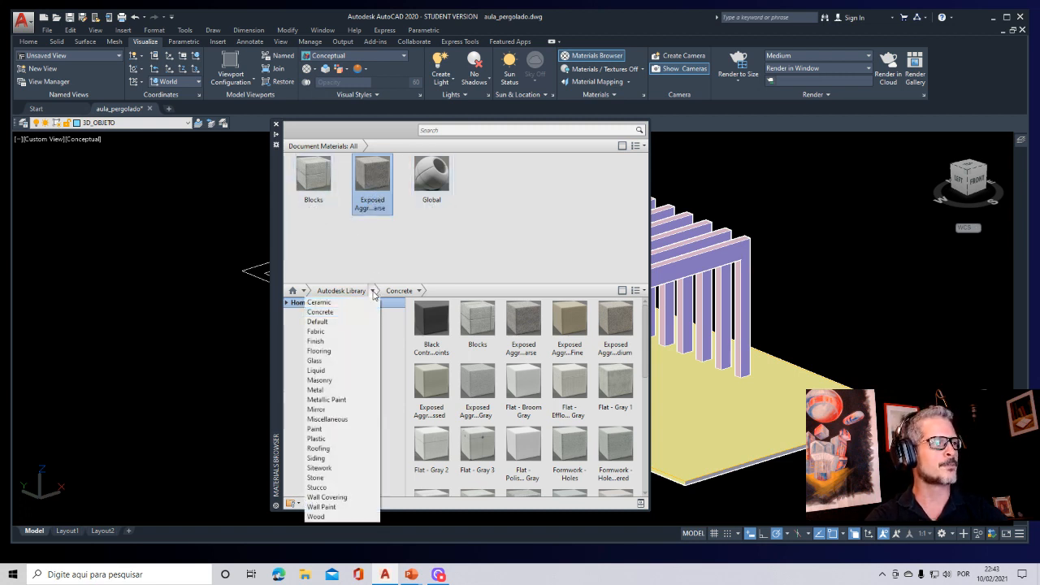
left_click(341, 468)
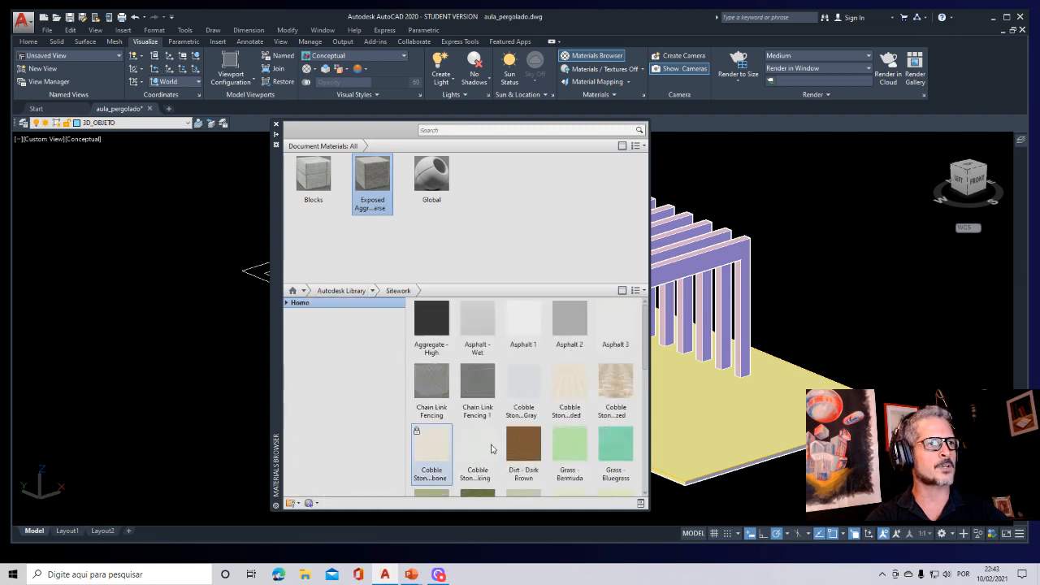
left_click(565, 416)
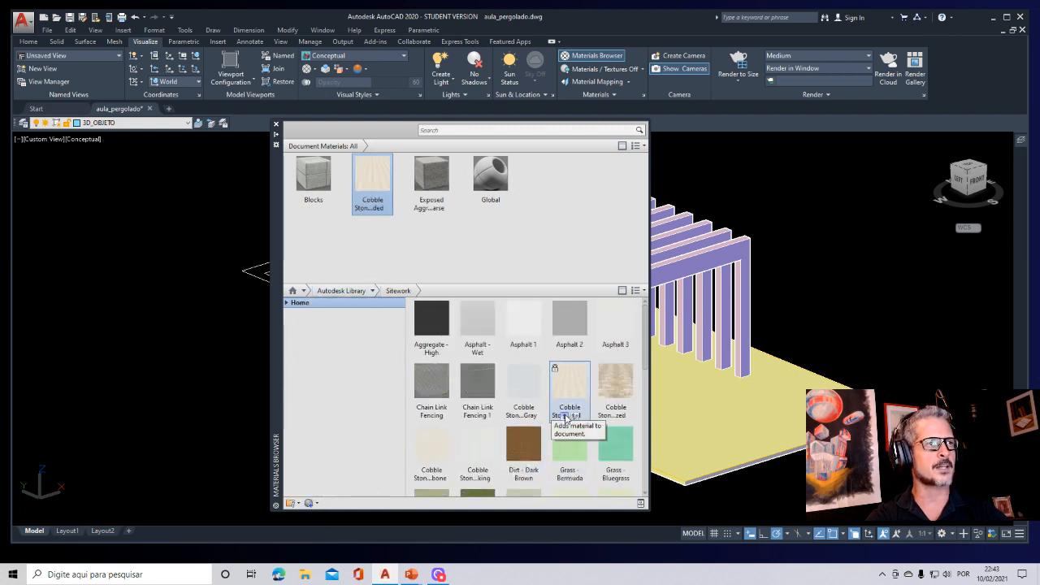
left_click(372, 290)
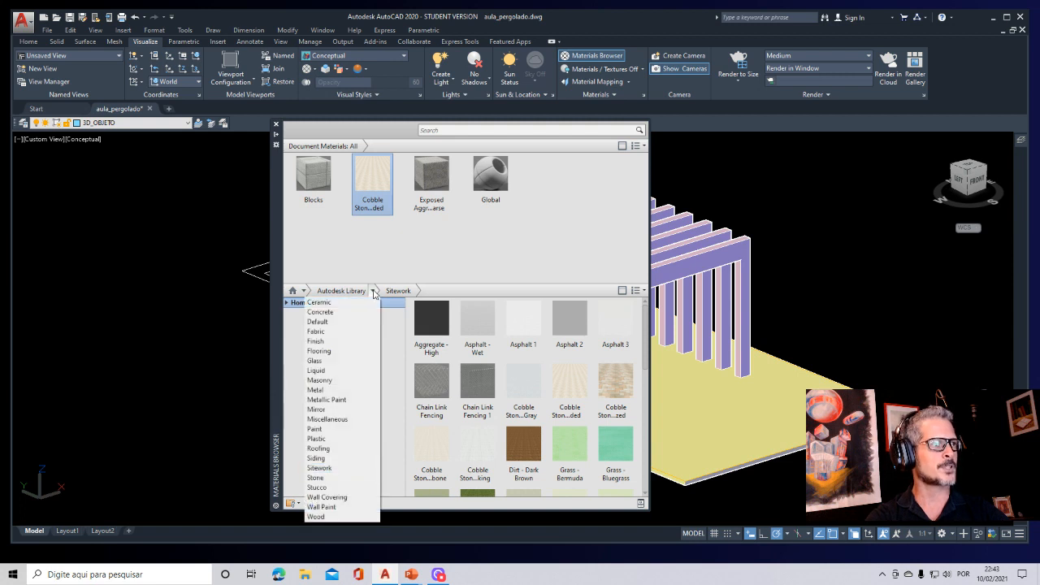
left_click(350, 391)
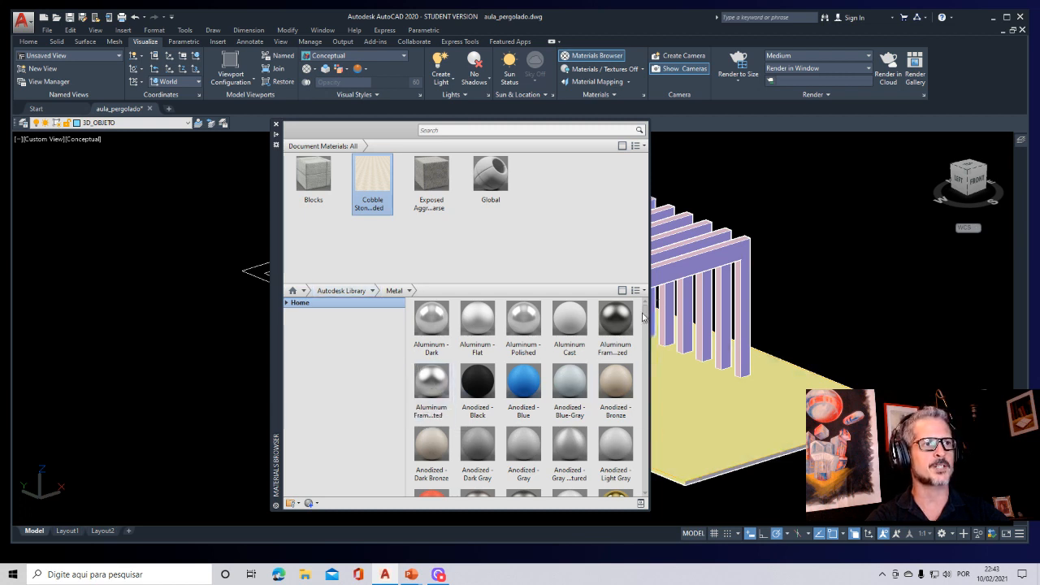
scroll(646, 318, "down", 2)
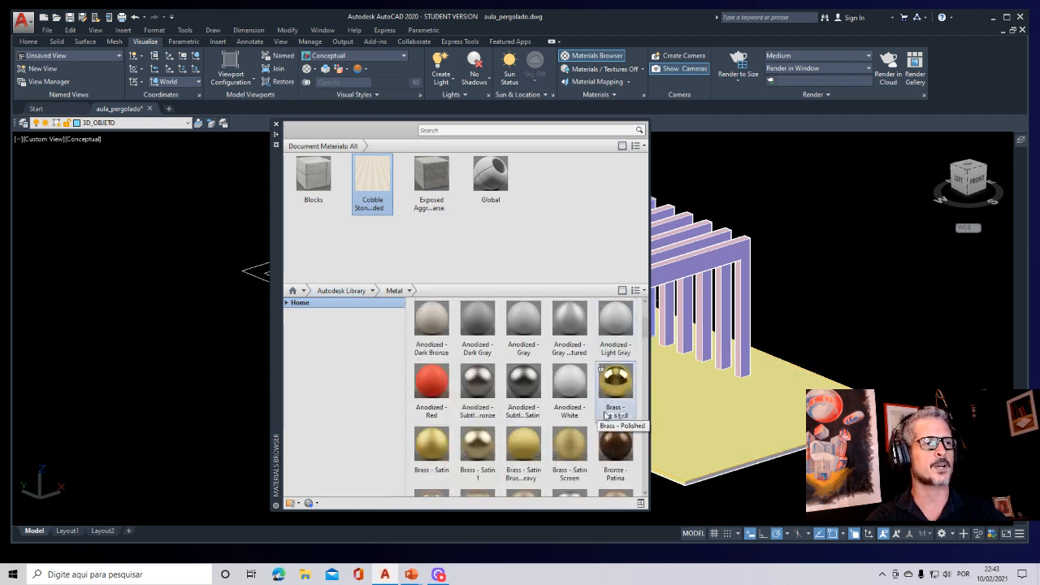
left_click(612, 418)
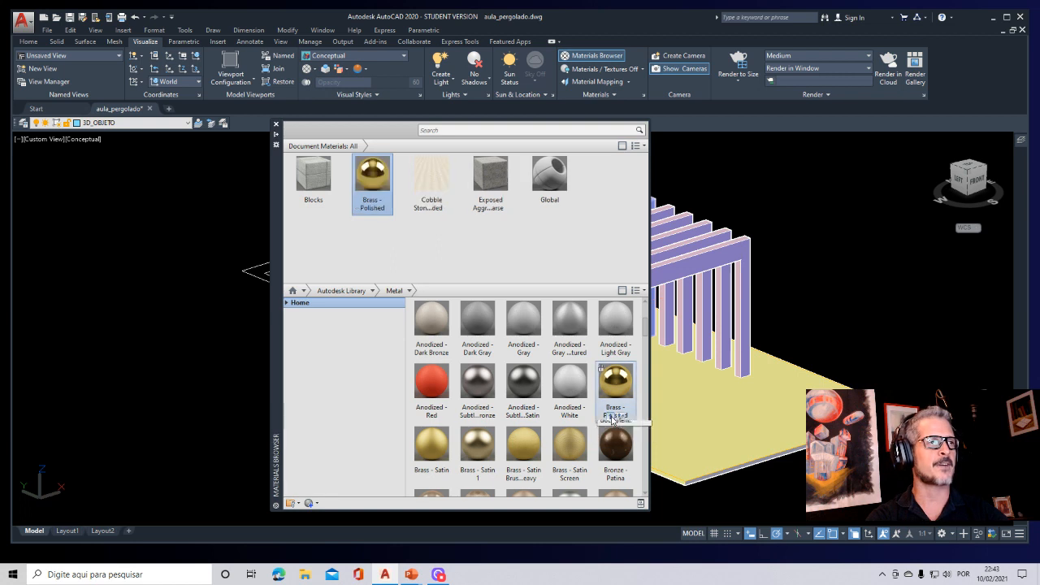
Step: Add the veined coarse polished white material from the Autodesk Library's Stone category to the document materials
left_click(375, 291)
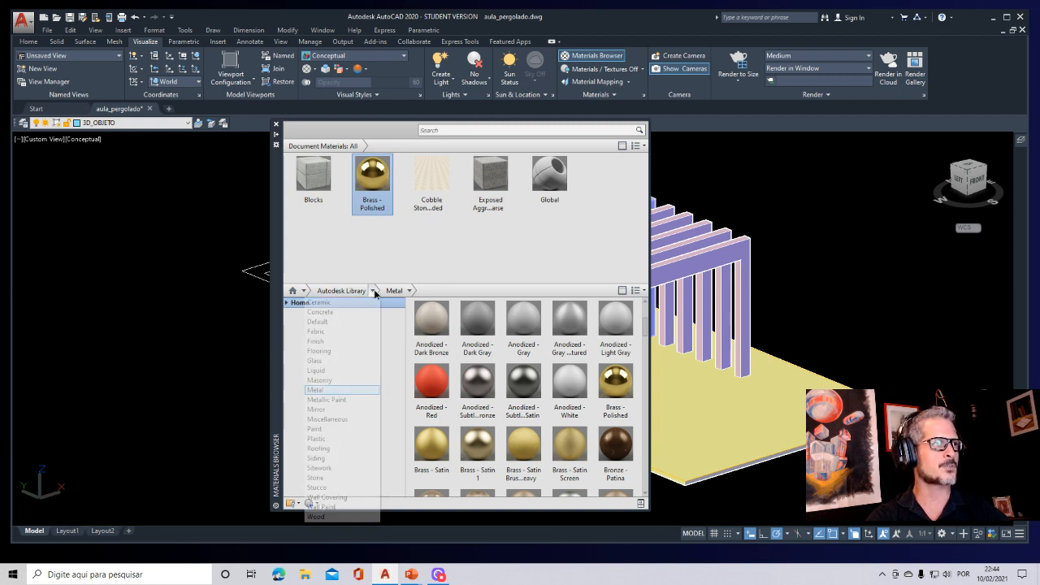
left_click(328, 478)
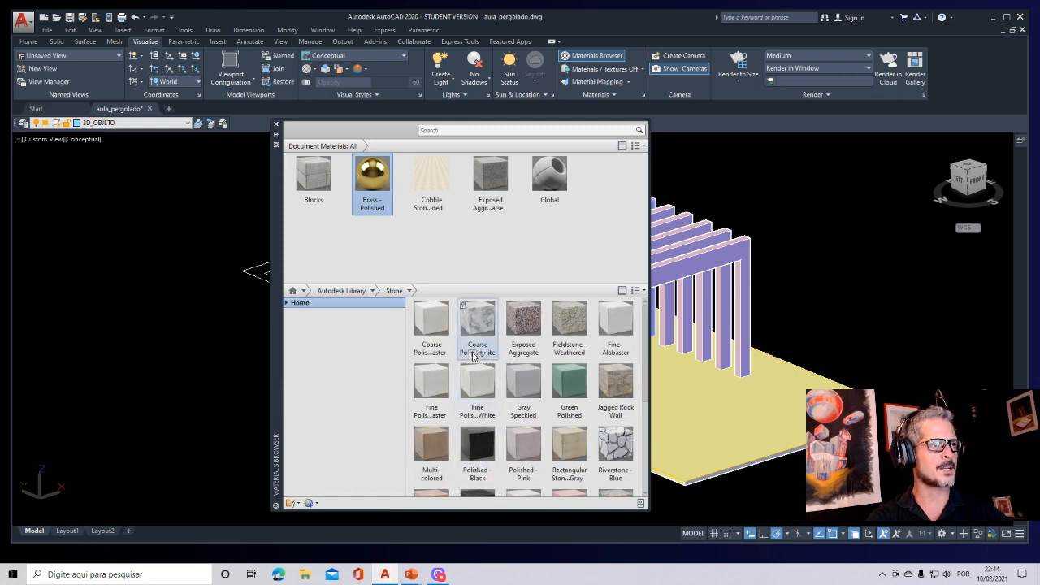
left_click(471, 355)
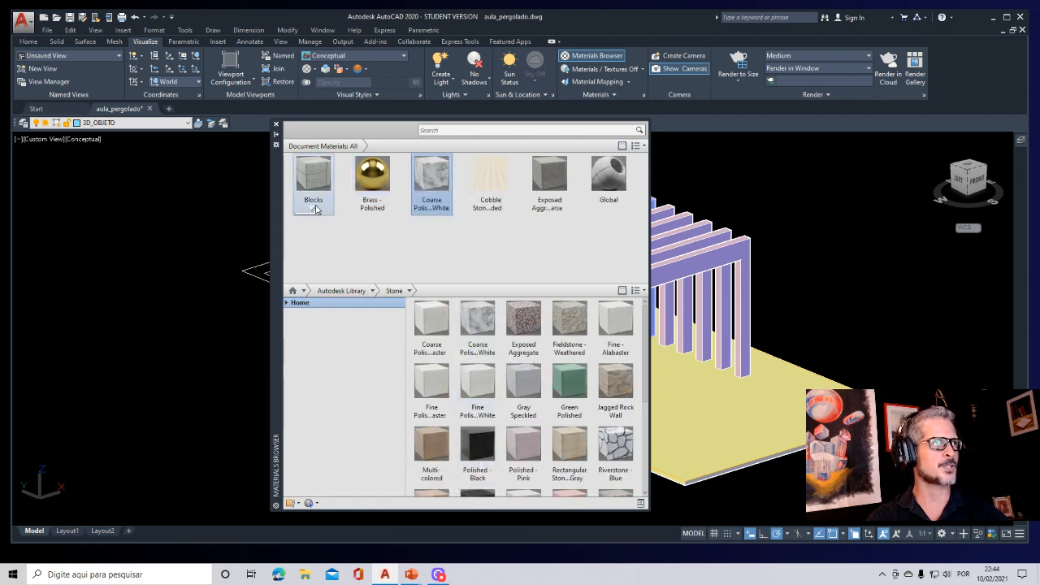
Step: Anchor the Materials Browser with Anchor Left and let it collapse to free the view of the pergola
right_click(276, 185)
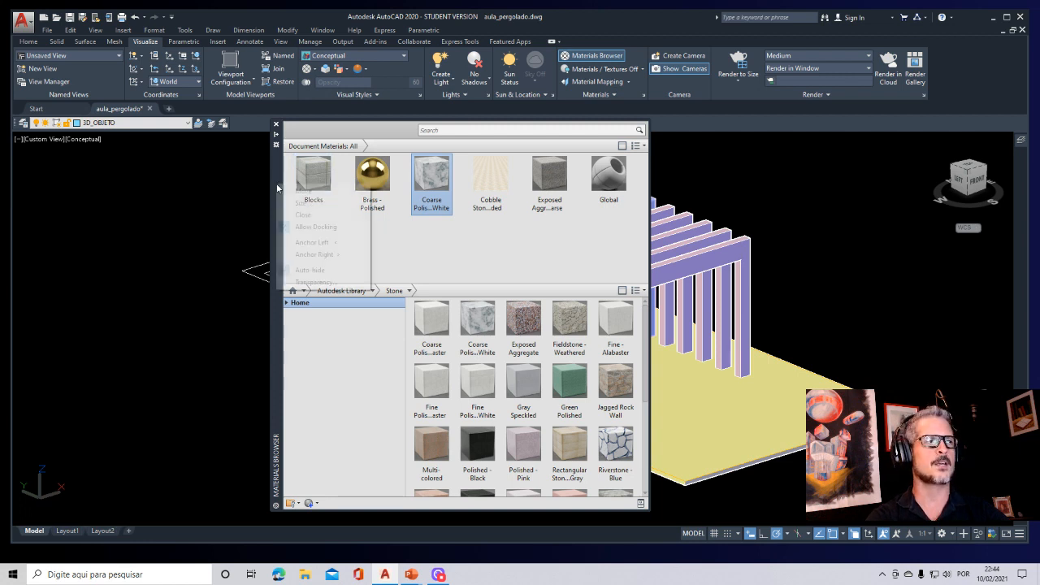
left_click(325, 243)
mouse_move(24, 145)
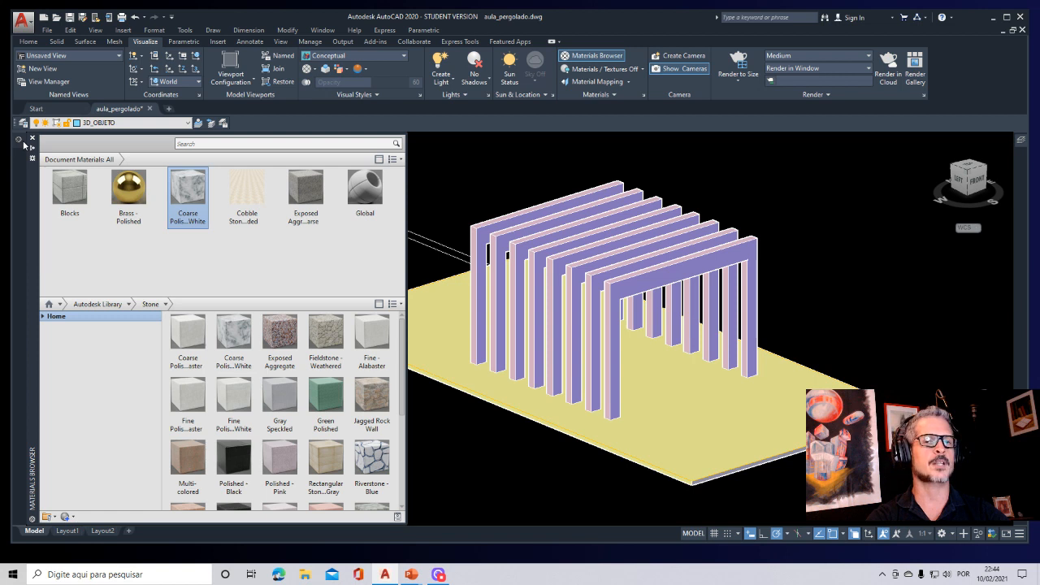
right_click(25, 145)
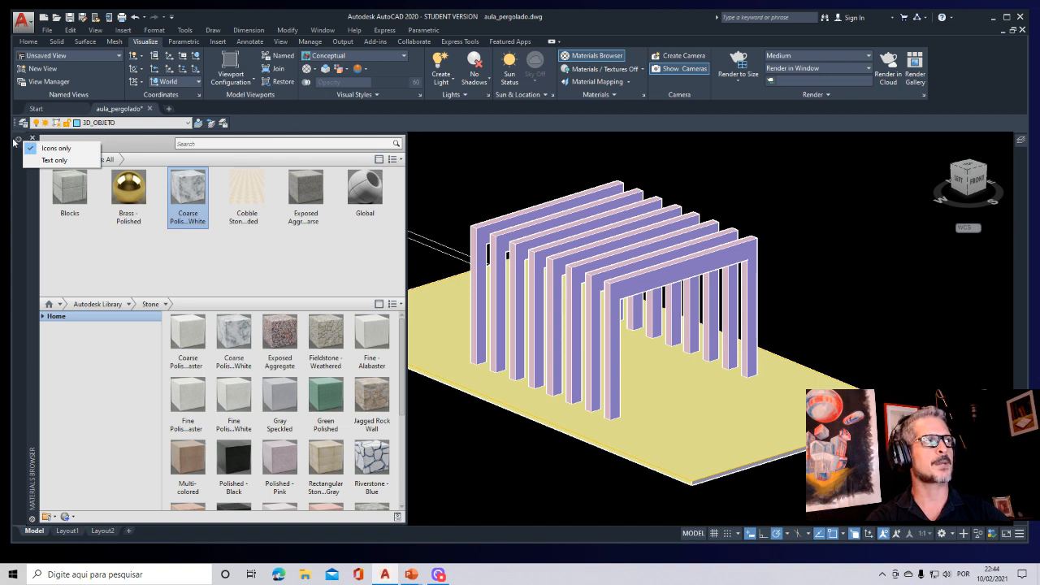
left_click(451, 162)
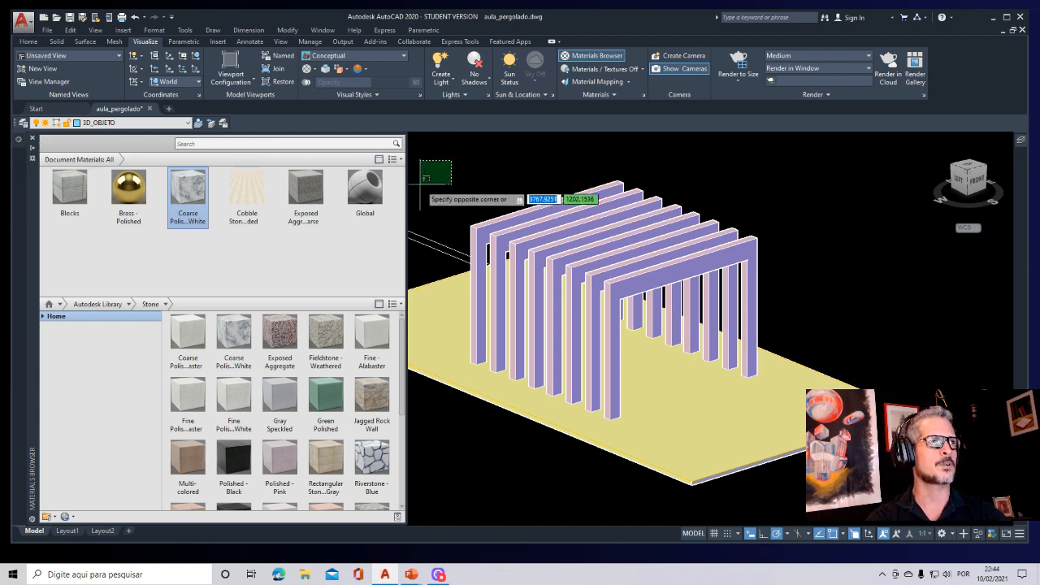
left_click(426, 177)
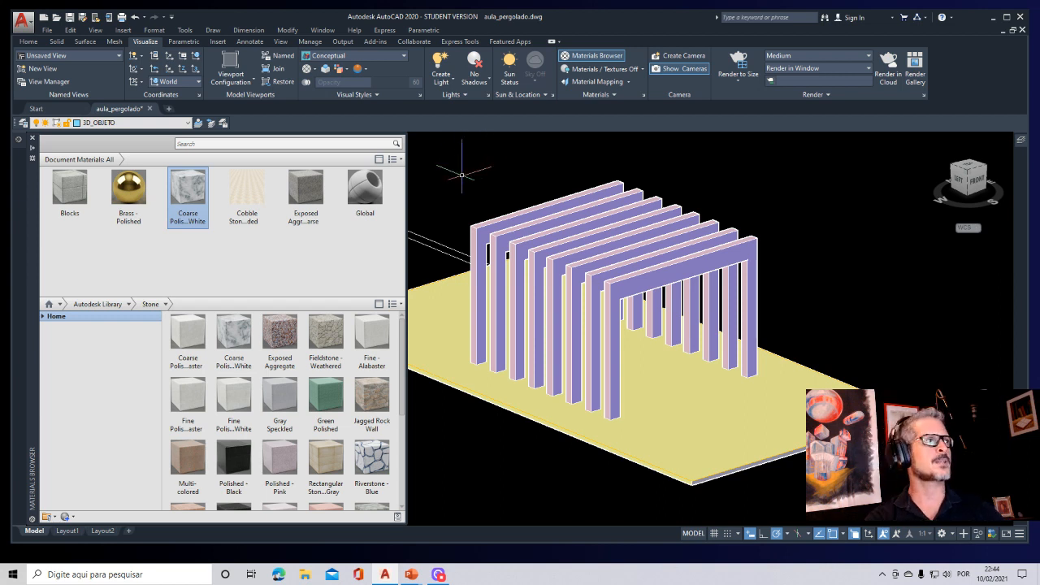
middle_click_drag(464, 174, 539, 179)
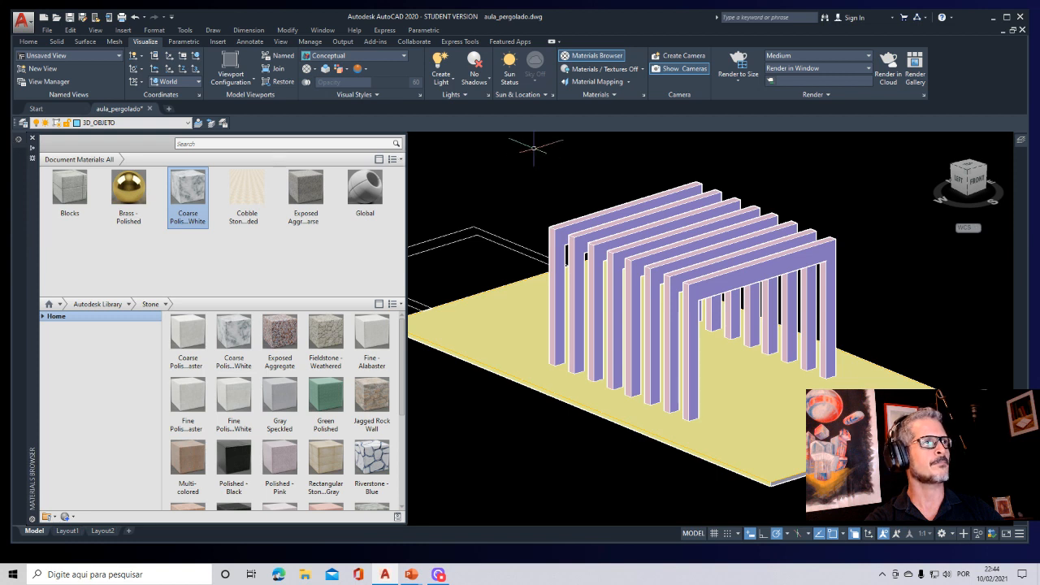
left_click(485, 175)
left_click(454, 187)
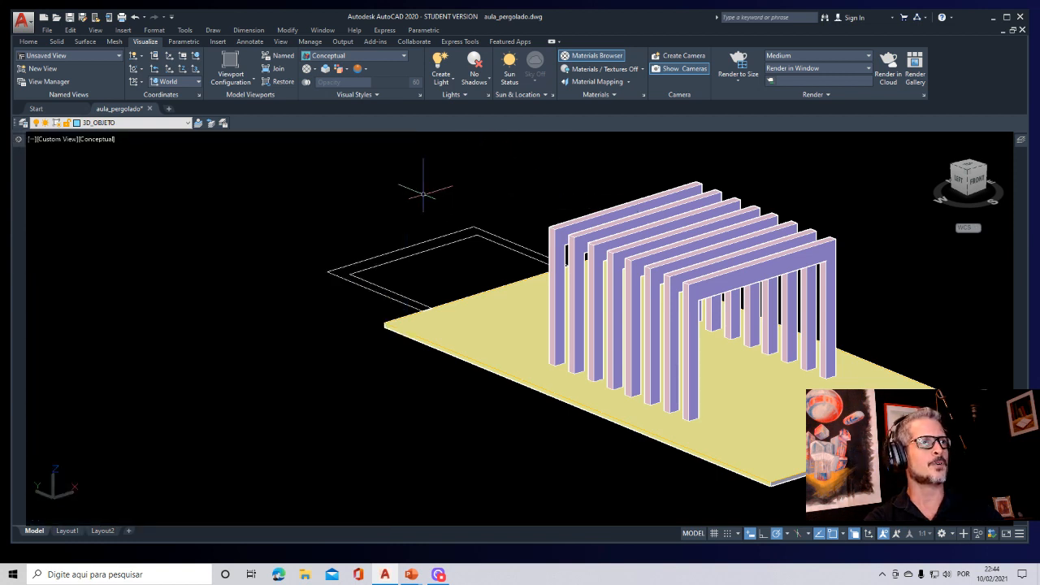
Step: Switch the pergola model's visual style from Conceptual to 2D Wireframe
middle_click_drag(449, 222, 306, 216, "shift")
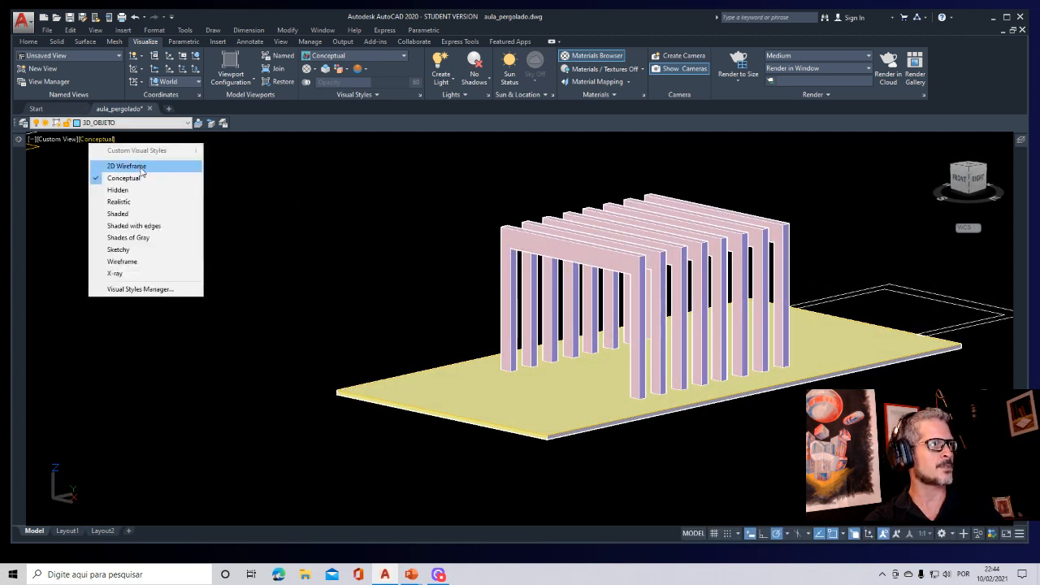
left_click(142, 169)
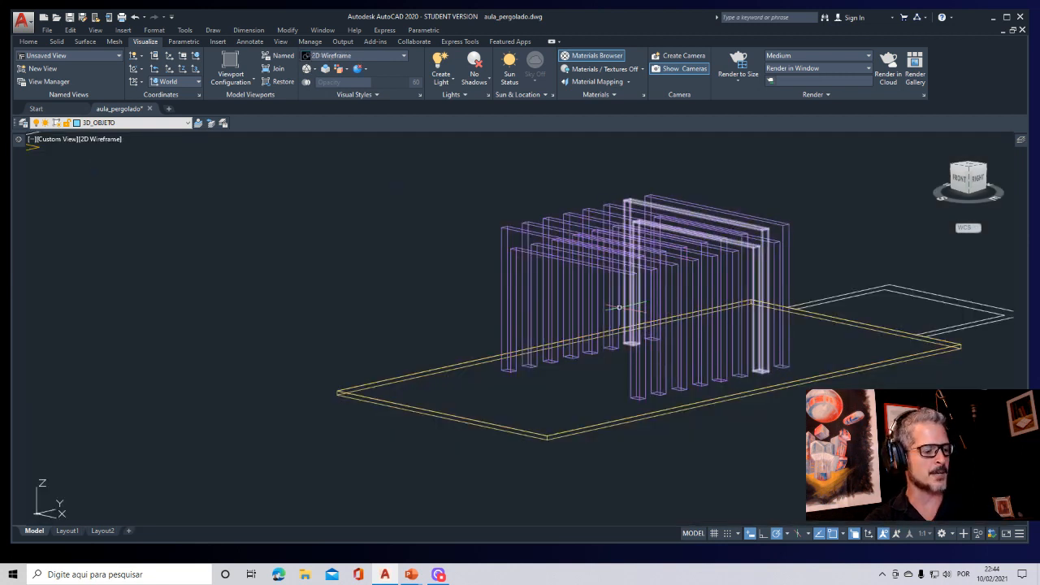
middle_click_drag(587, 329, 711, 333, "shift")
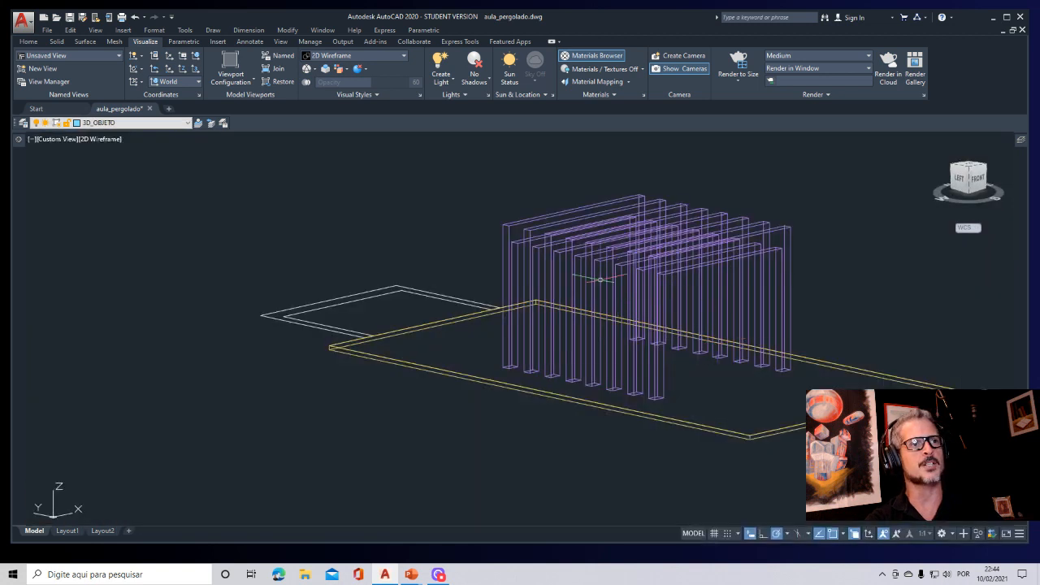
Step: Set the visual style to Conceptual and back to 2D Wireframe to compare how the pergola displays
left_click(105, 140)
left_click(140, 177)
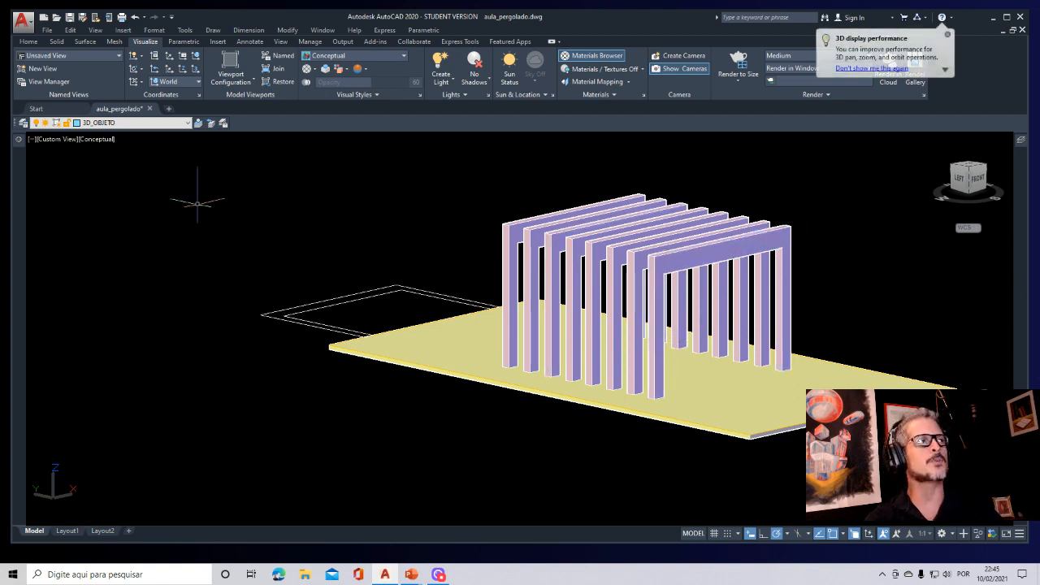
left_click(100, 139)
left_click(130, 169)
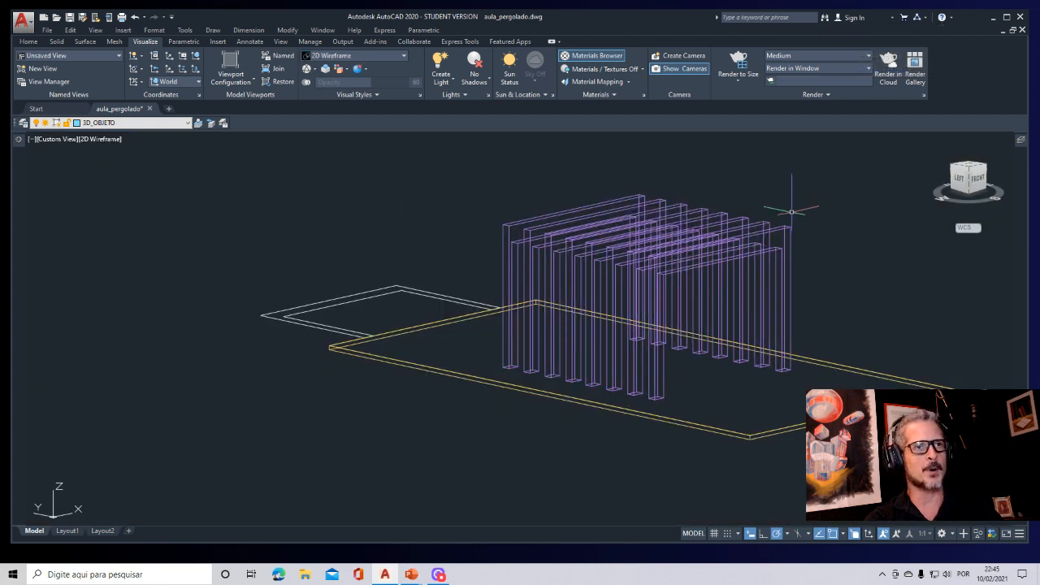
mouse_move(788, 225)
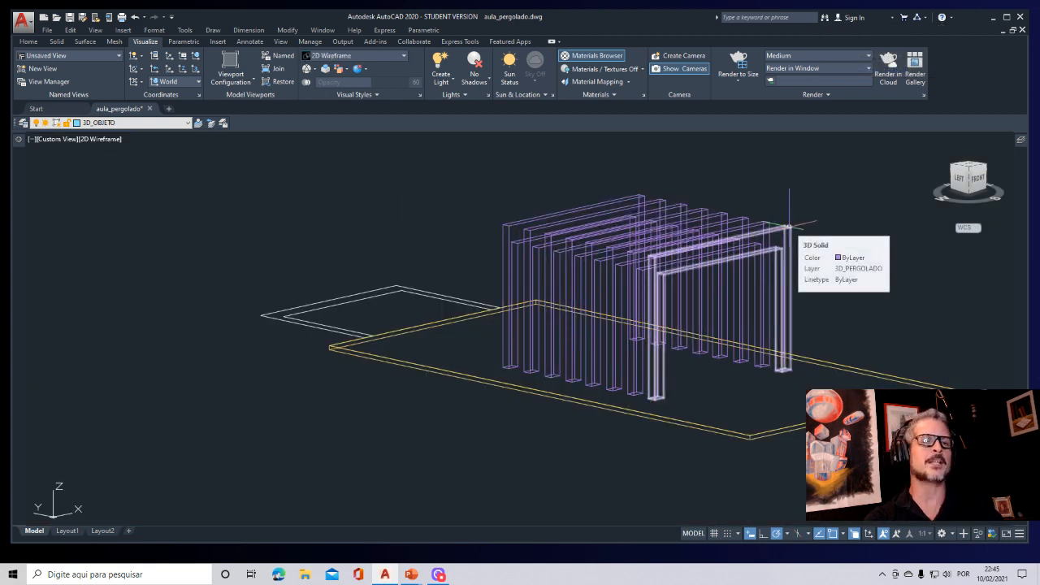
Step: Assign the Blocks material to every other pergola frame, starting with the frontmost one
left_click(782, 229)
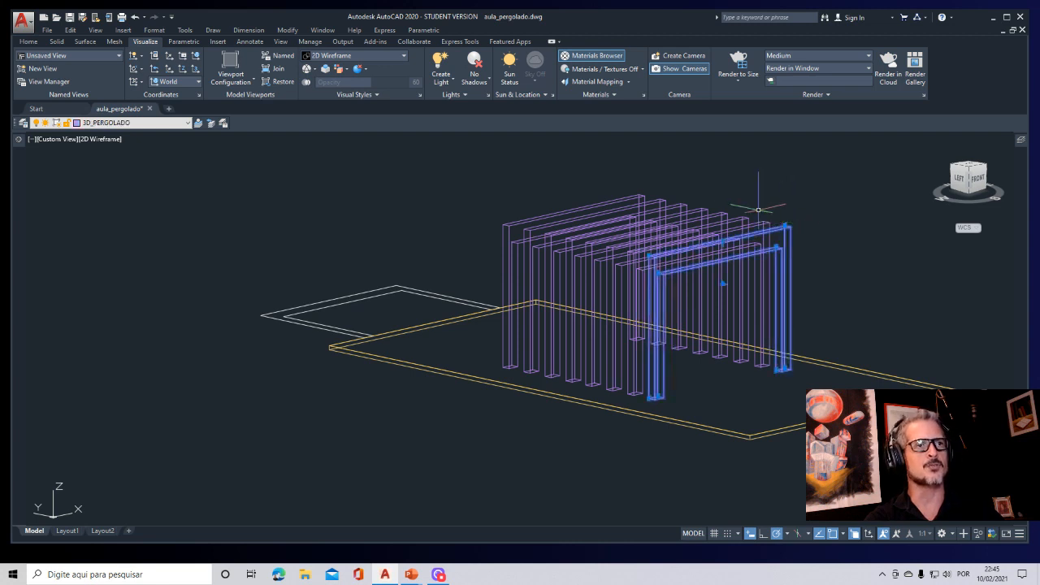
left_click(743, 215)
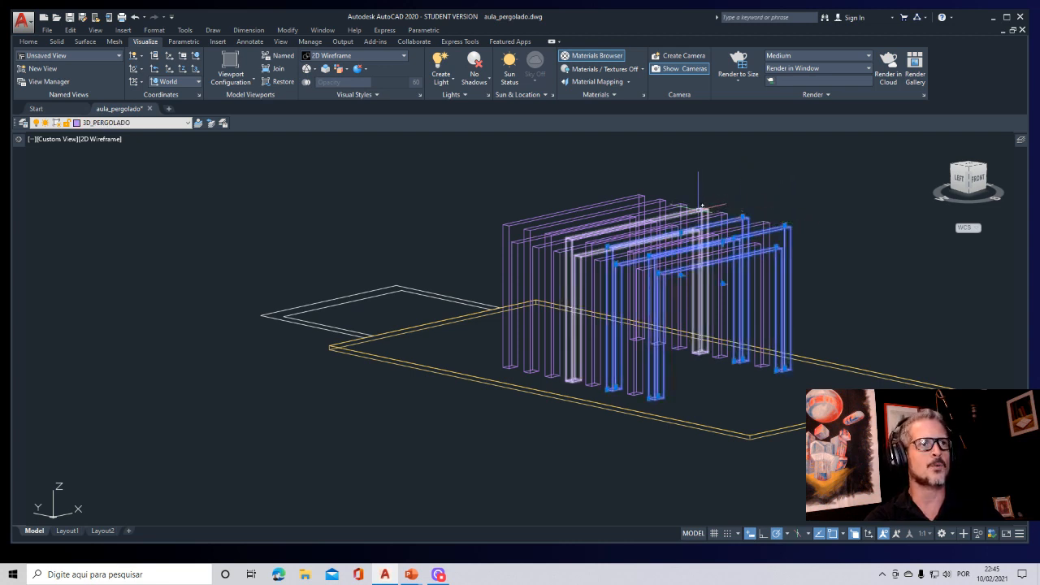
left_click(704, 210)
left_click(655, 199)
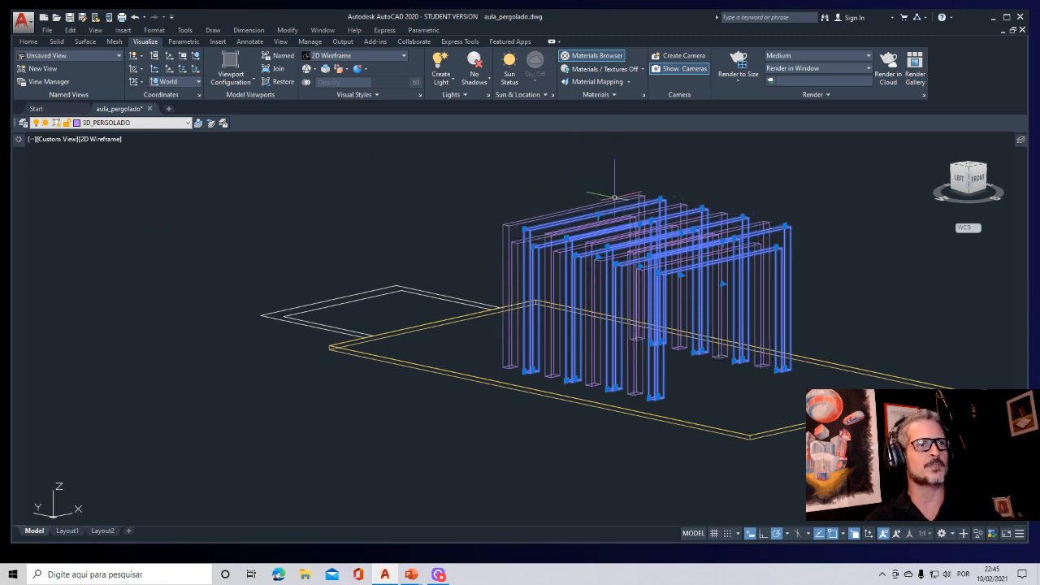
mouse_move(20, 142)
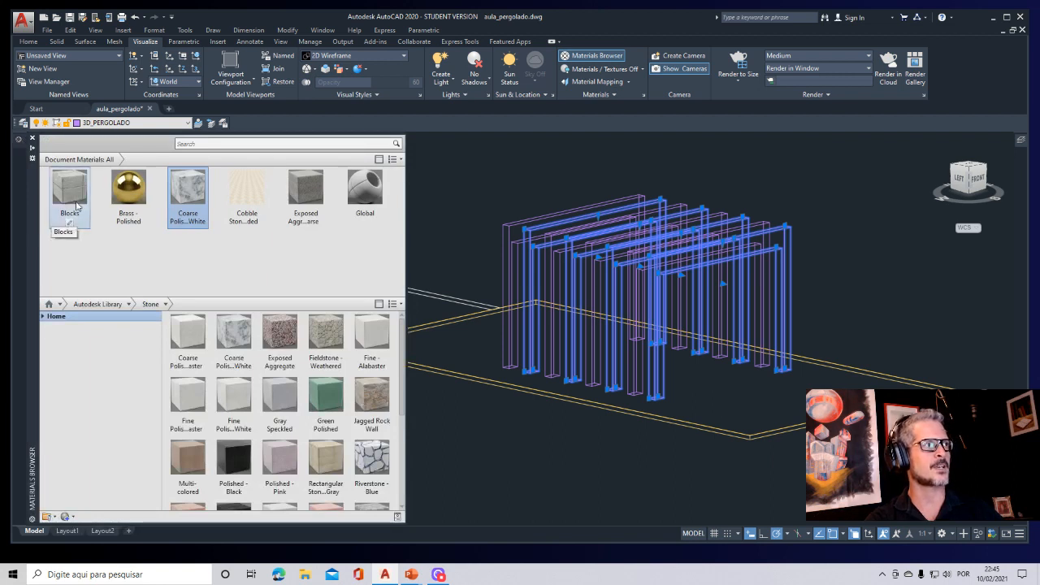
left_click(77, 204)
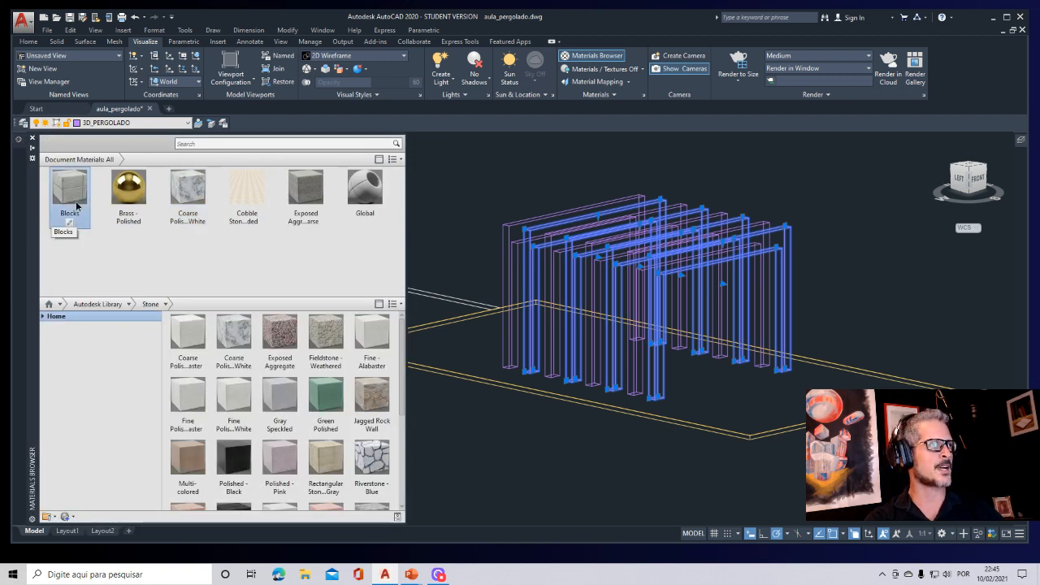
Step: Assign the Exposed Aggregate - Coarse material to the remaining alternate pergola frames, from the second frame to the rearmost
left_click(759, 216)
left_click(718, 213)
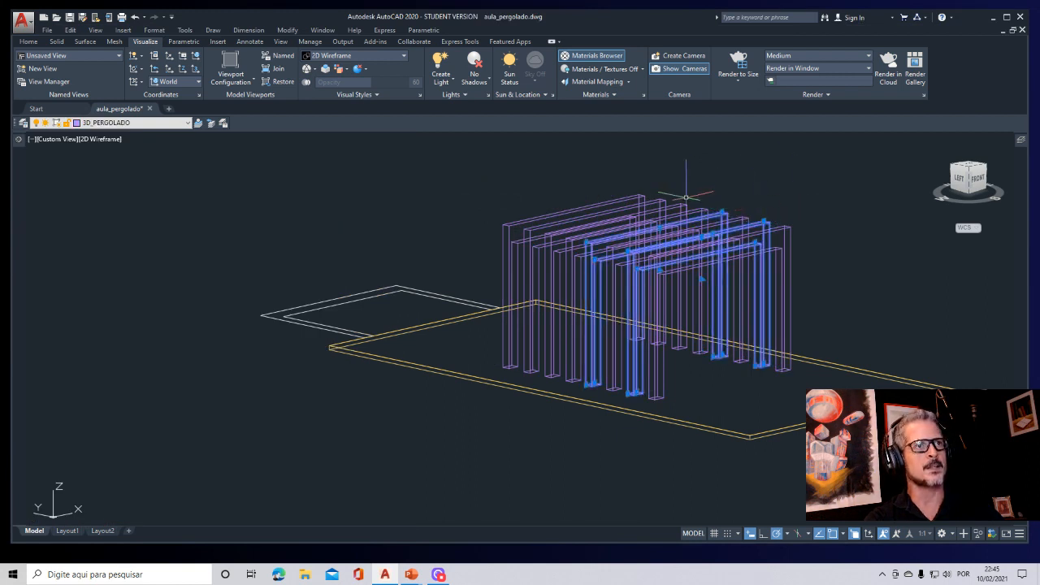
left_click(681, 204)
left_click(636, 193)
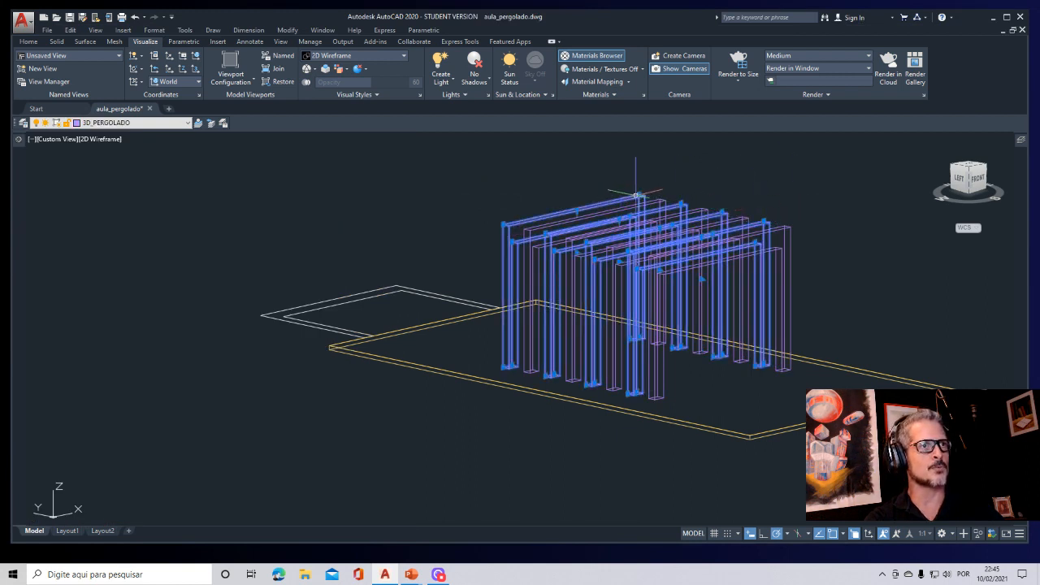
mouse_move(18, 143)
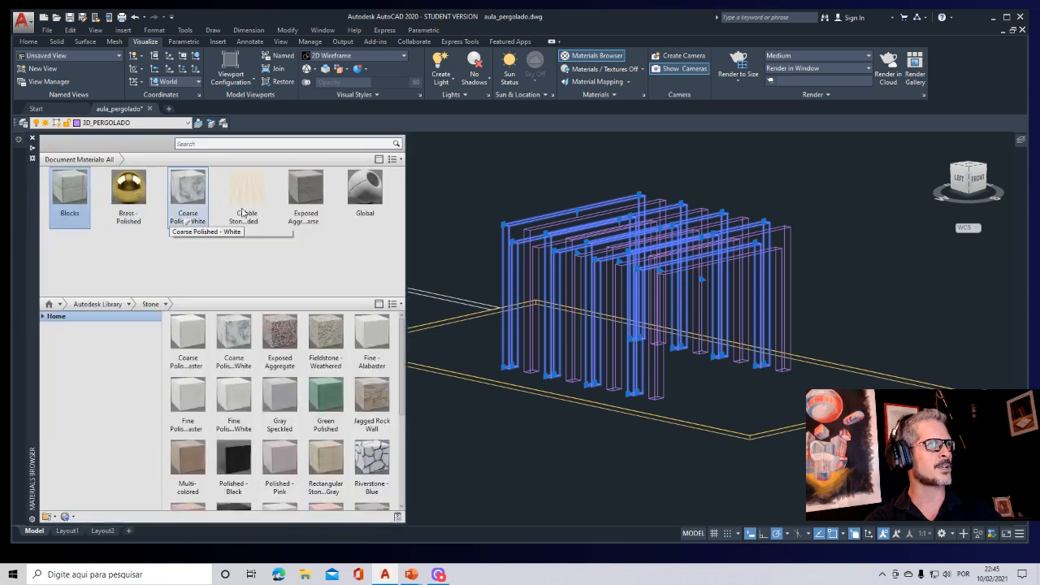
left_click(308, 195)
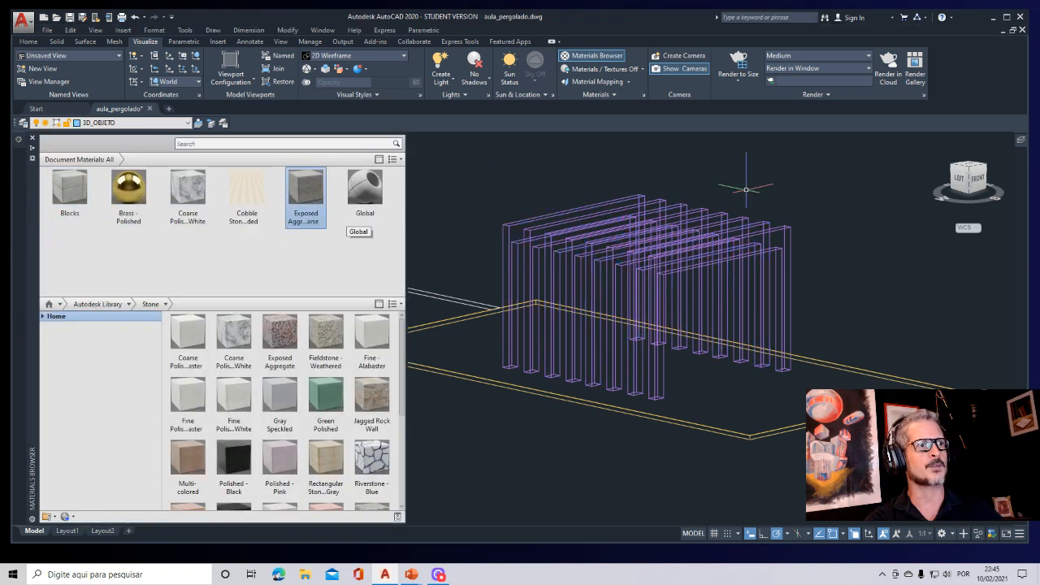
Step: Assign the Cobble Stone material to the large yellow ground slab beneath the pergola
left_click(907, 386)
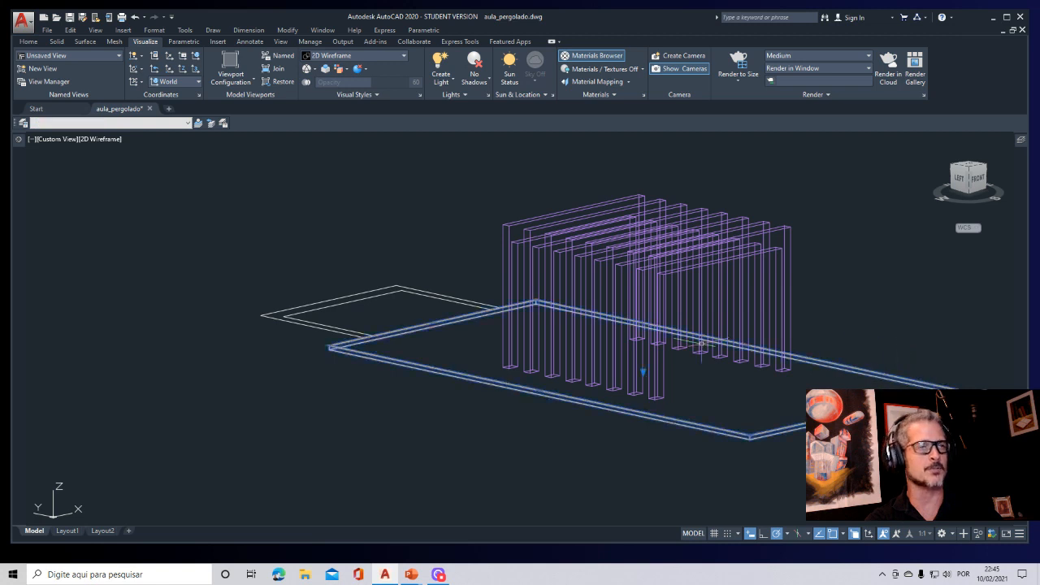
mouse_move(24, 158)
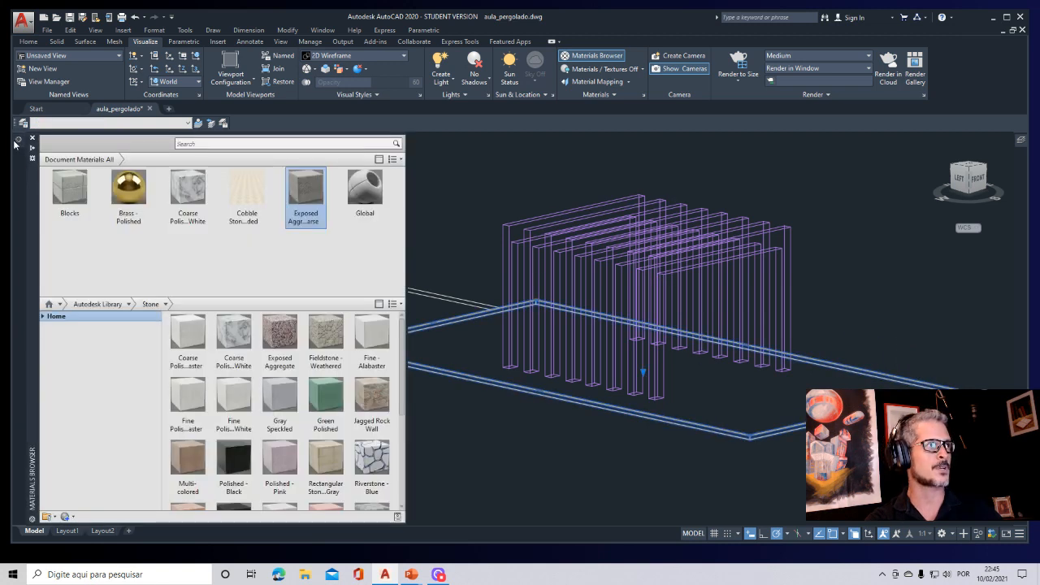
left_click(247, 191)
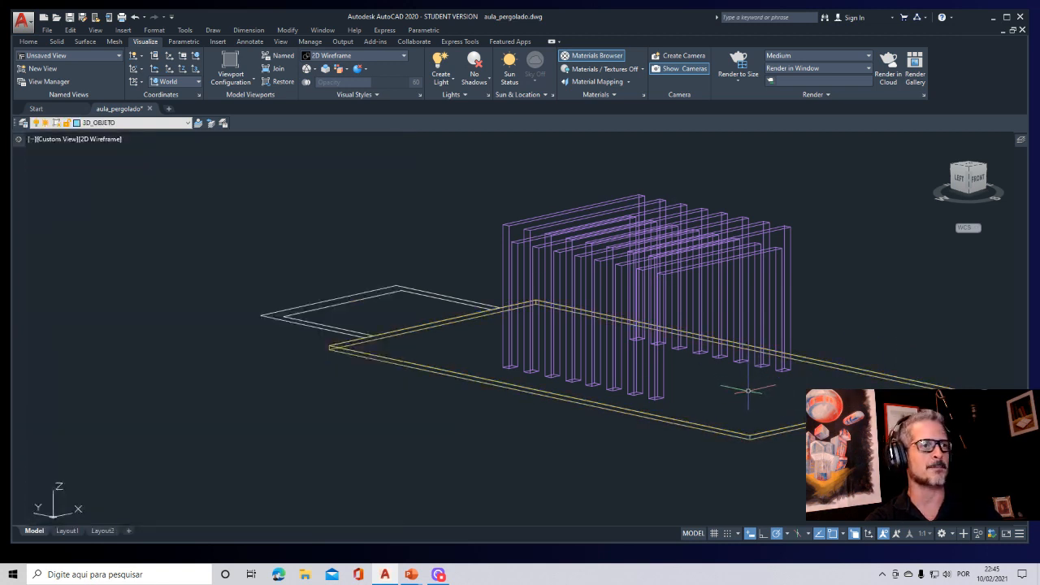
Step: Create a low cylinder with a base radius of 1 on the ground between the two rows of pergola posts
middle_click_drag(694, 453, 317, 293, "shift")
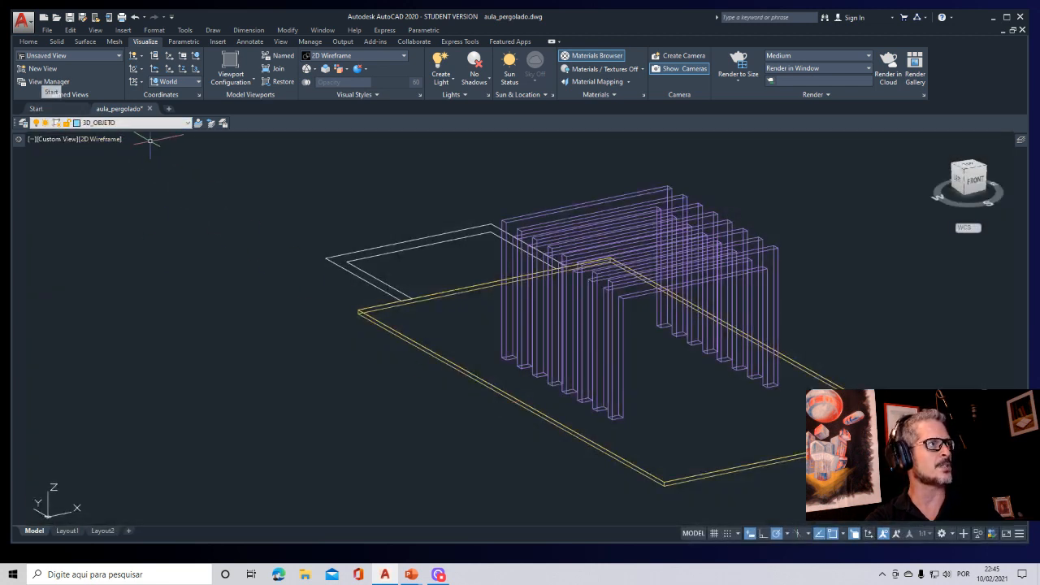
left_click(28, 41)
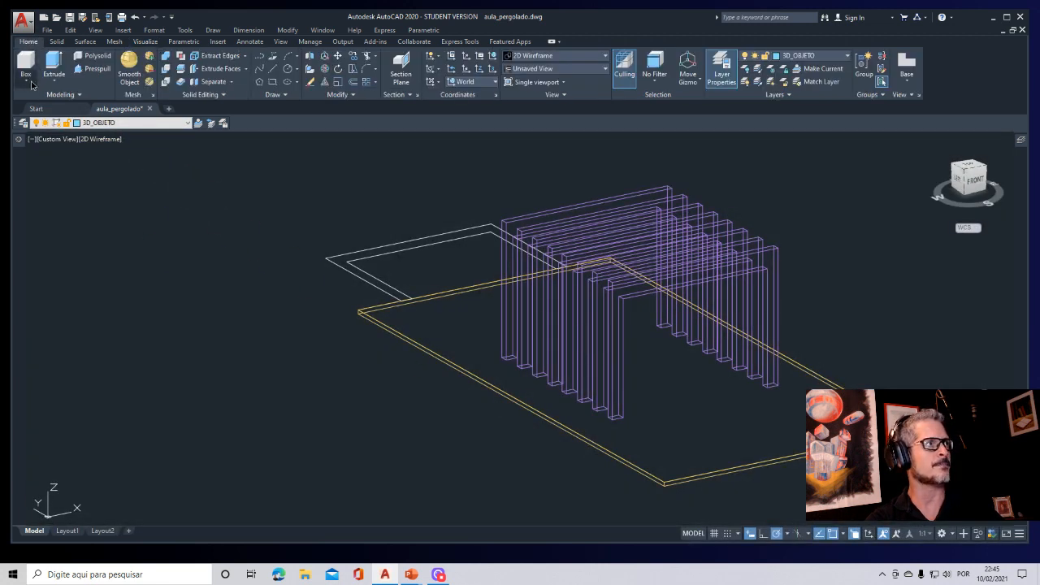
left_click(31, 83)
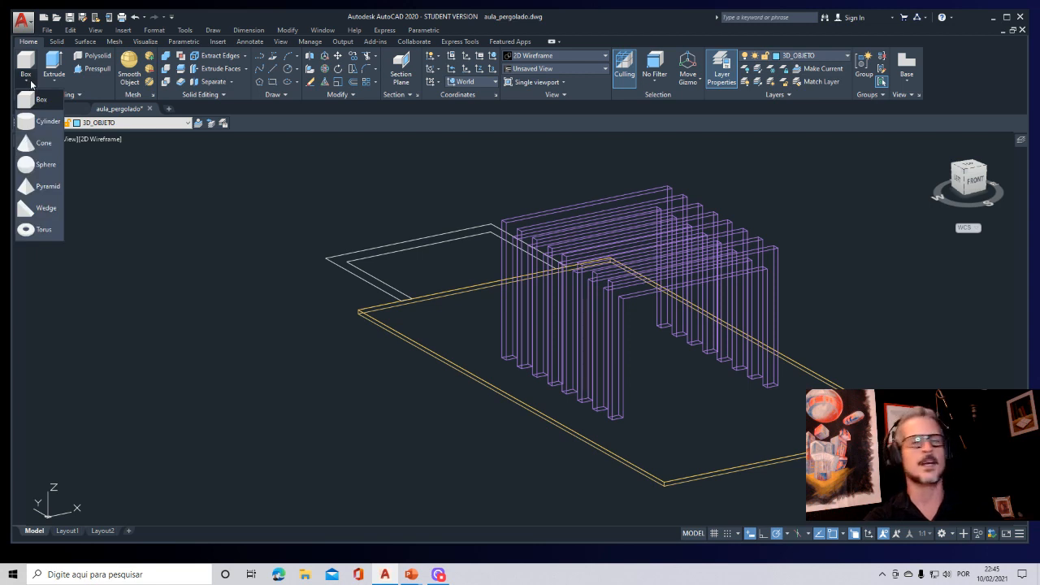
left_click(36, 124)
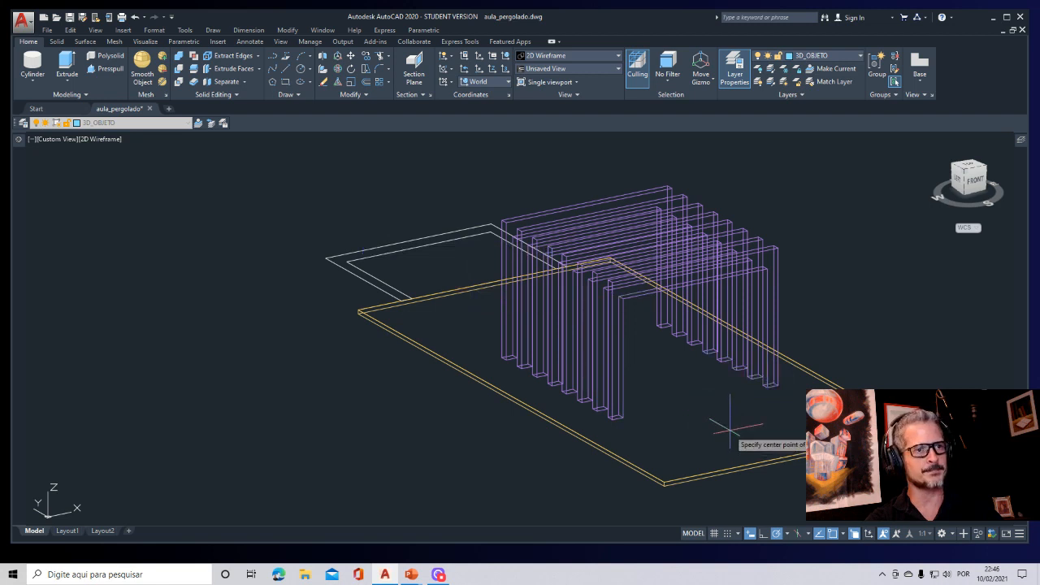
left_click(639, 366)
scroll(665, 370, "up", 3)
scroll(666, 366, "up", 1)
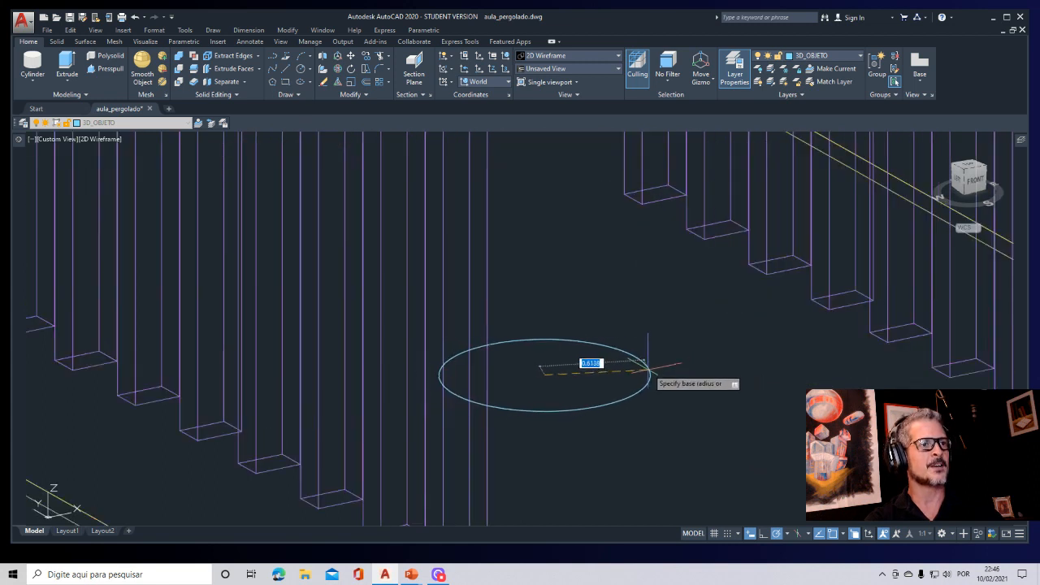
type("1")
key("Return")
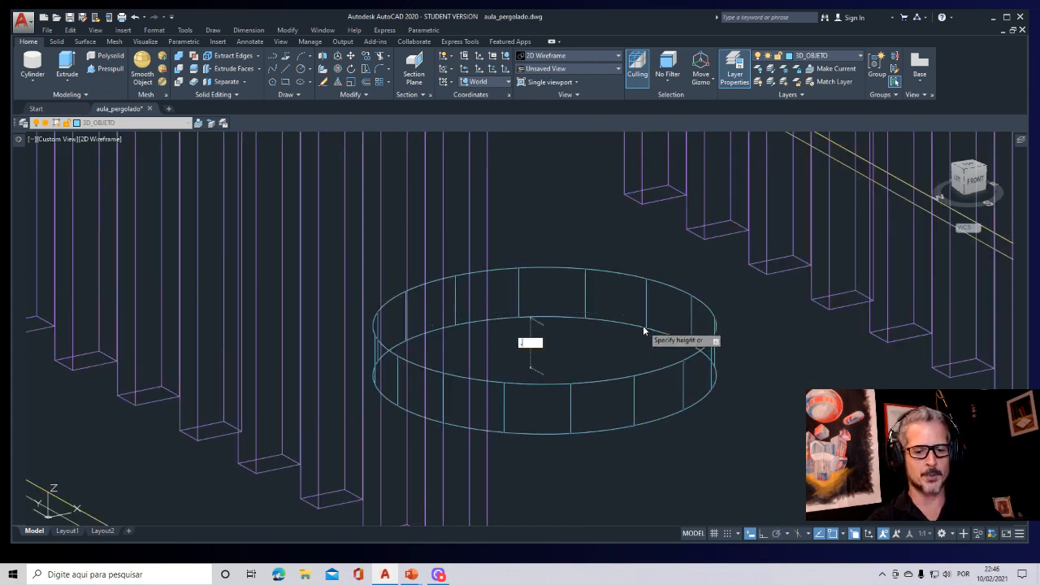
key("Return")
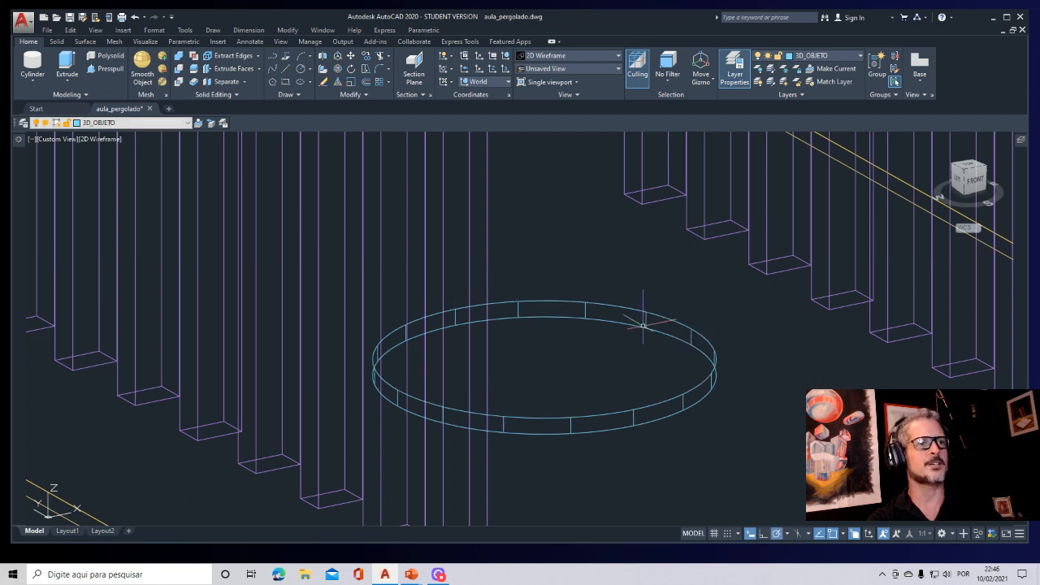
Step: Assign the Coarse Polished - White material to the low cylinder inside the pergola
middle_click_drag(632, 339, 620, 378, "shift")
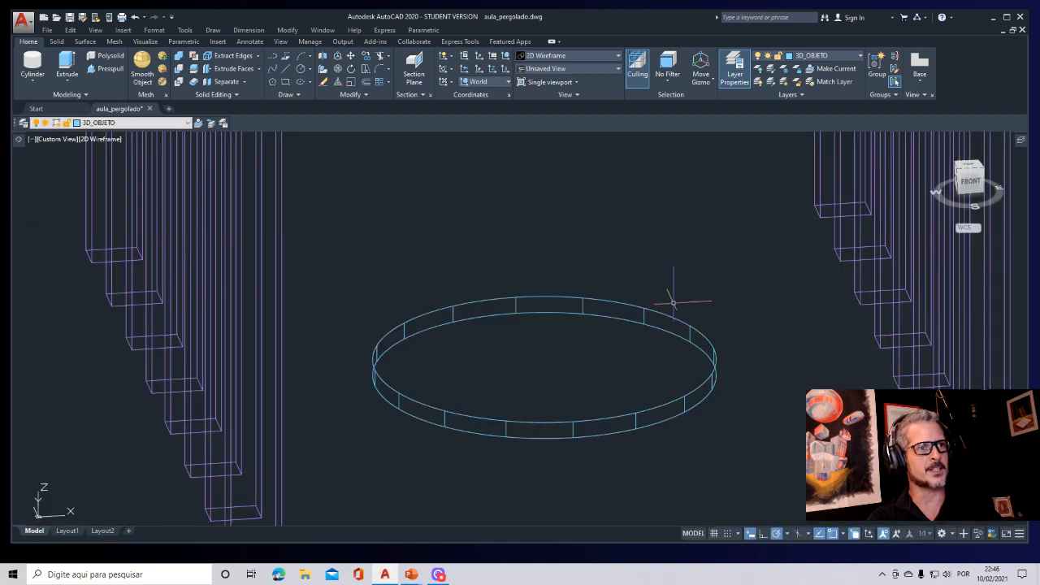
left_click(674, 301)
left_click(647, 327)
mouse_move(19, 142)
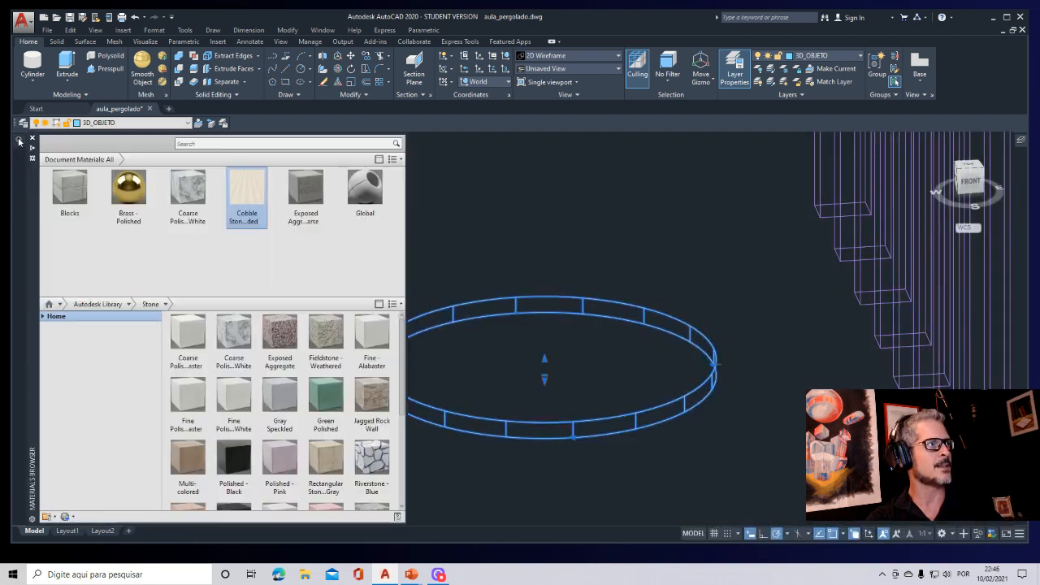
left_click(193, 195)
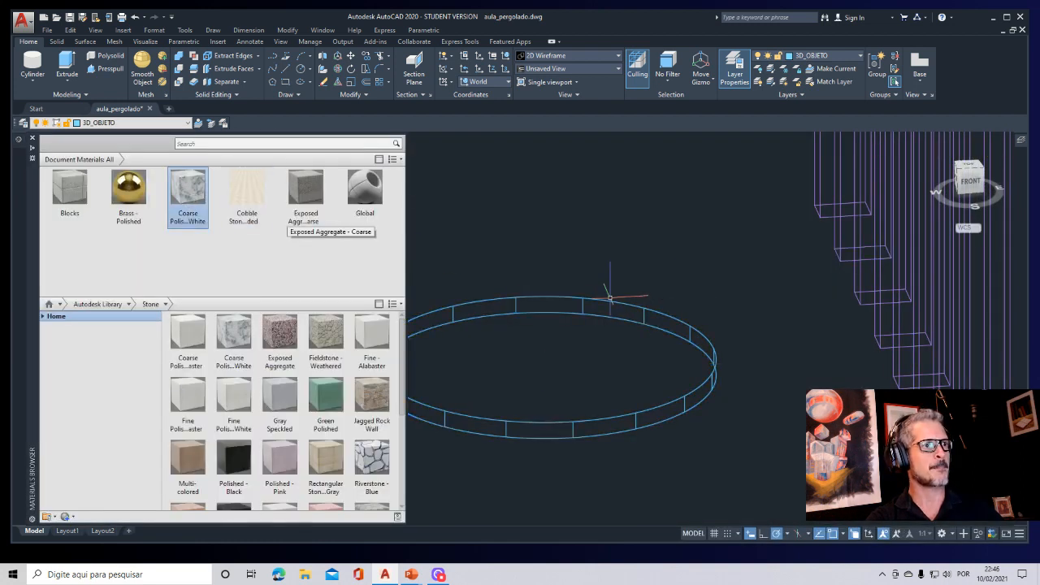
Step: Create a sphere with a radius of 0.7 centred on the top face of the cylinder
left_click(33, 83)
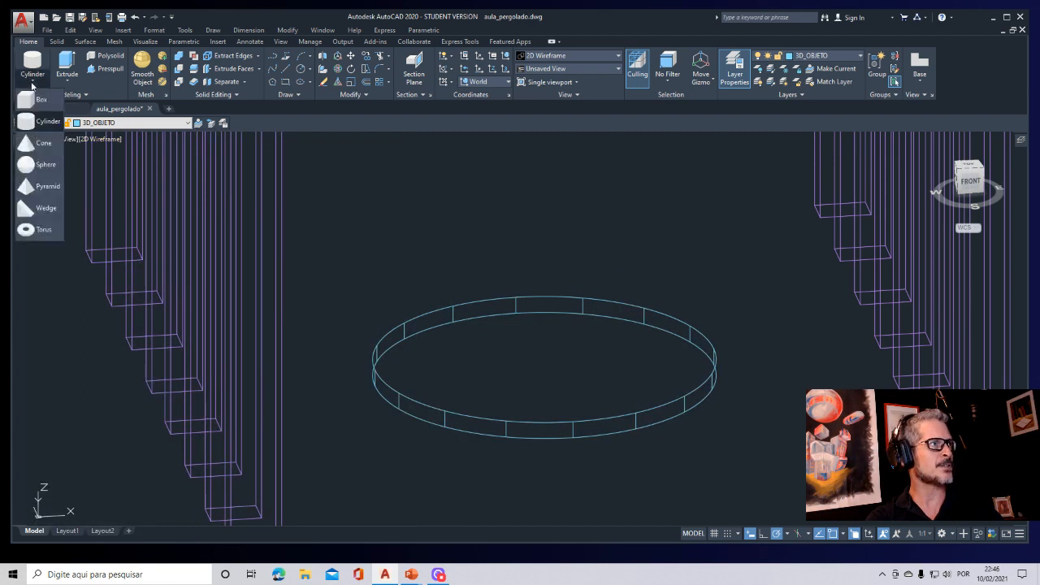
left_click(37, 165)
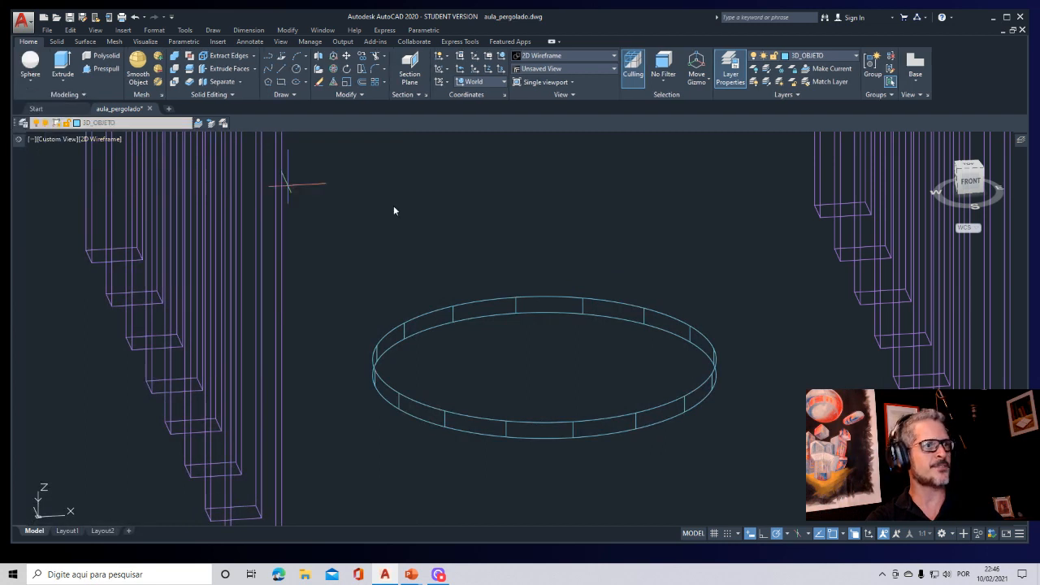
left_click(544, 362)
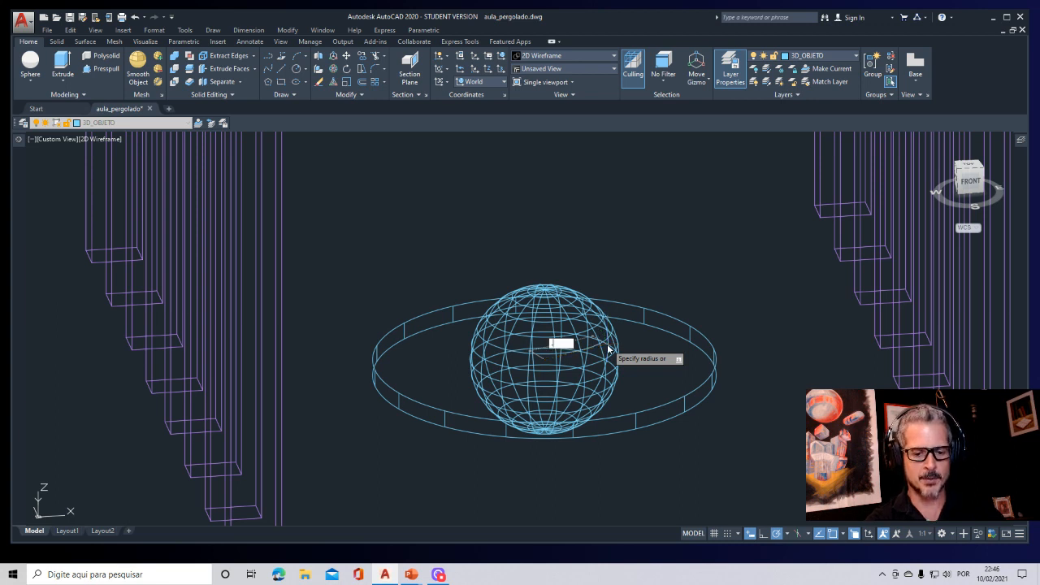
type(".7")
key("Return")
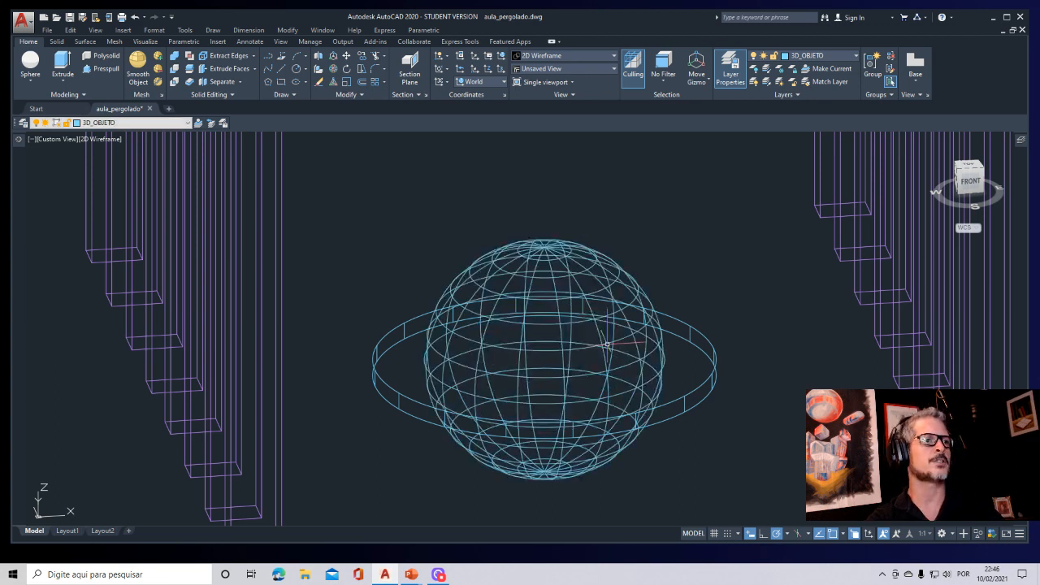
Step: Move the sphere straight up along Z so that it rests on top of the cylinder
key("Return")
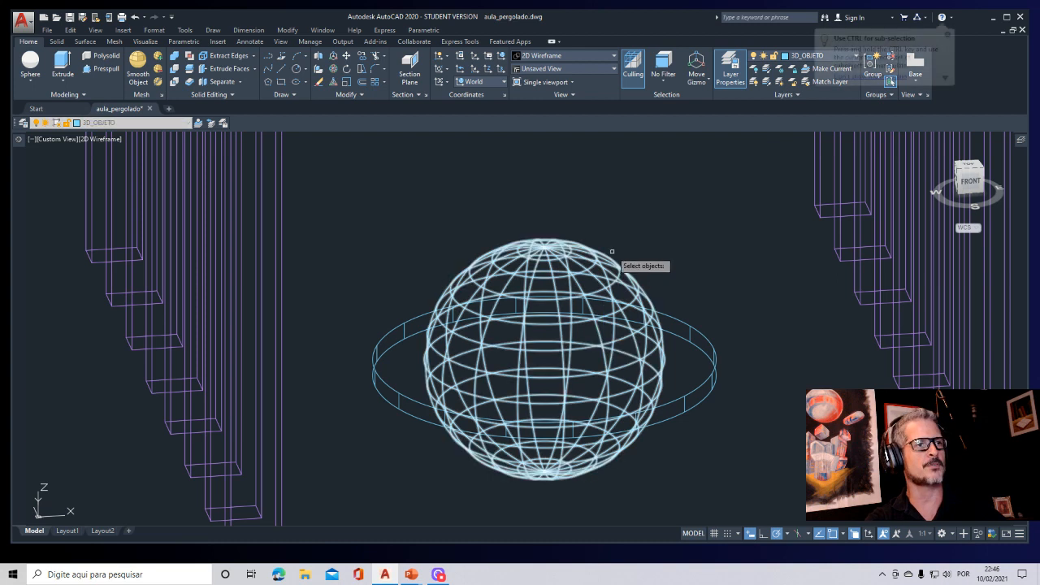
left_click(611, 233)
left_click(548, 253)
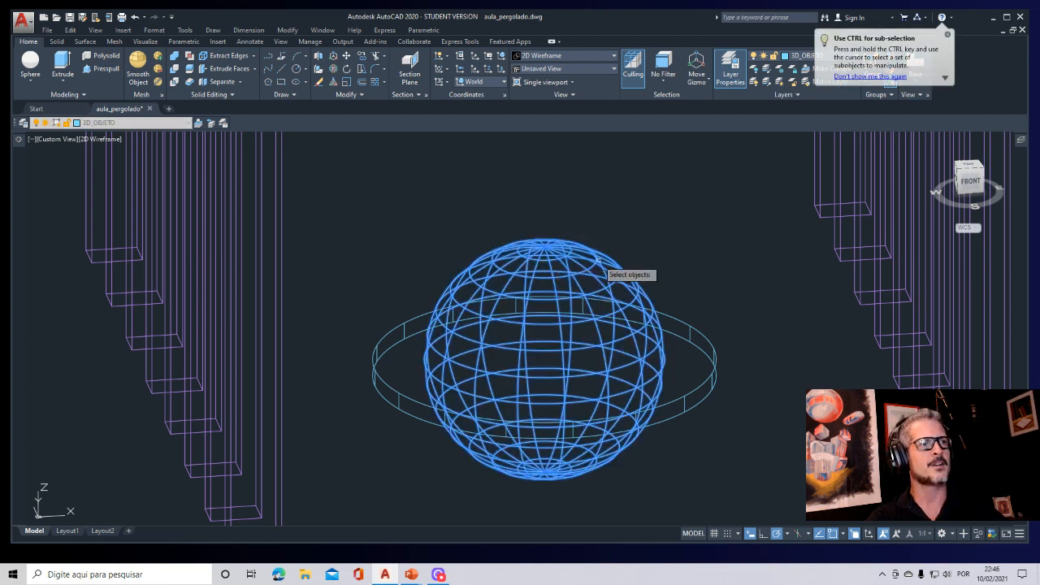
key("Return")
left_click(703, 274)
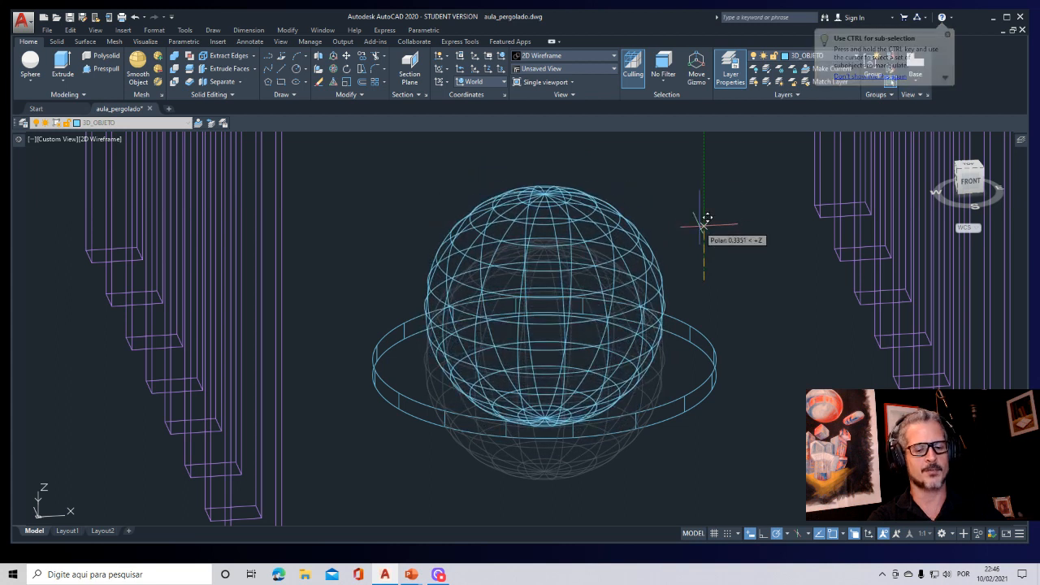
left_click(700, 227)
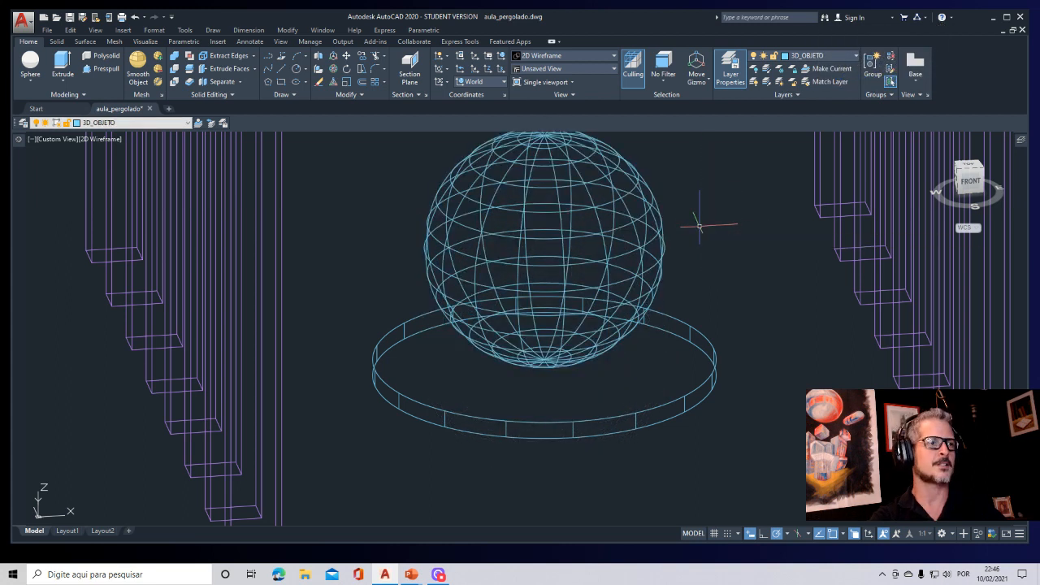
Step: Assign the Brass - Polished material to the sphere above the cylinder
mouse_move(698, 369)
middle_mouse_down("shift")
mouse_move(680, 369)
mouse_move(653, 340)
mouse_move(691, 365)
middle_mouse_up("shift")
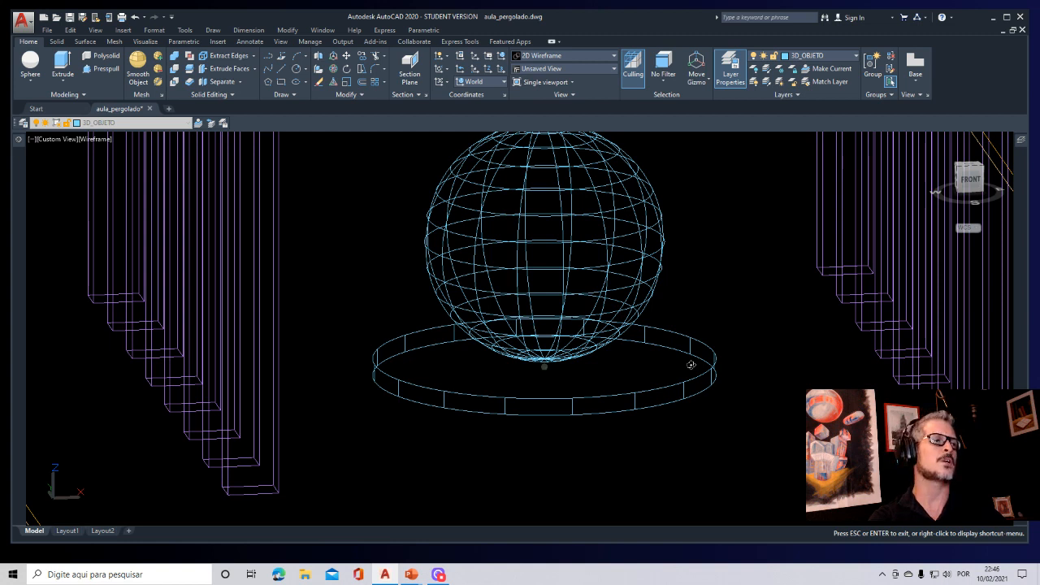
scroll(674, 381, "down", 5)
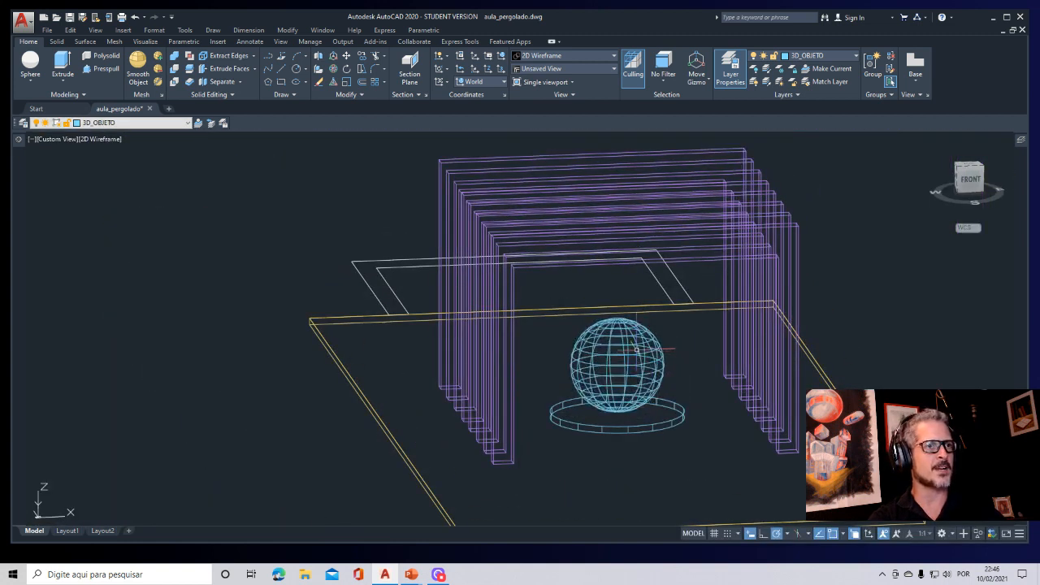
mouse_move(19, 140)
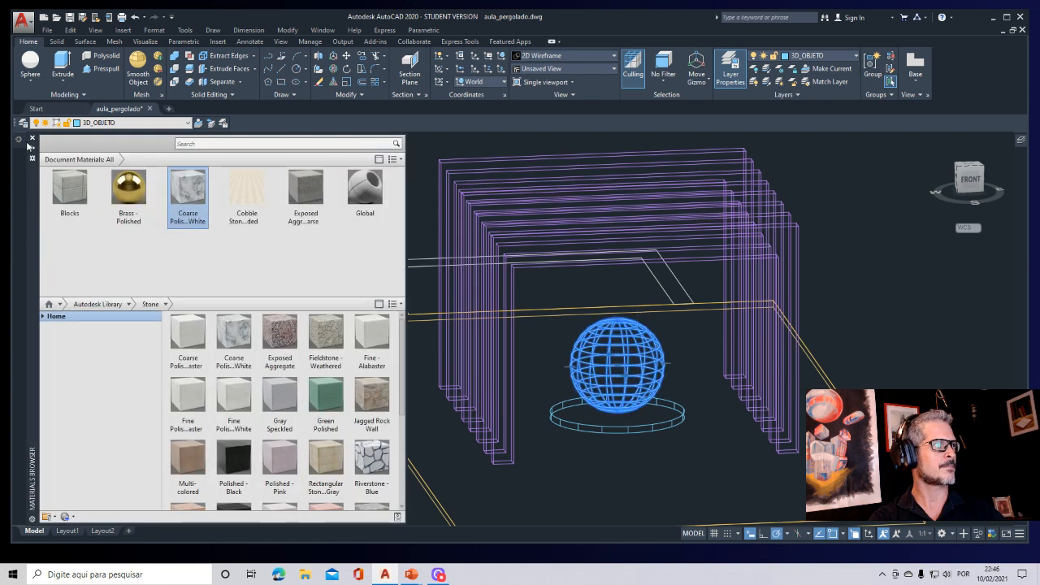
left_click(137, 198)
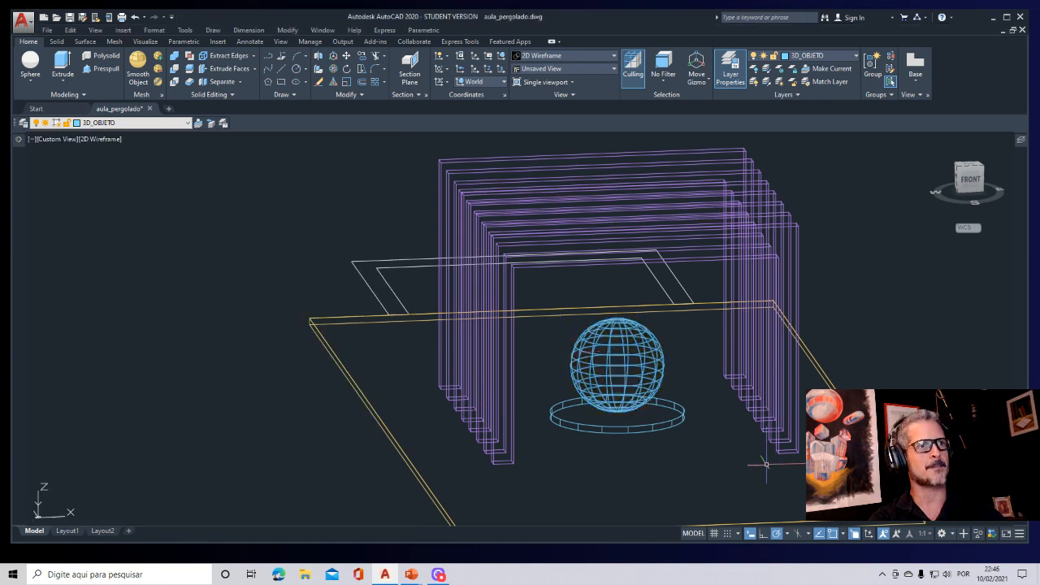
middle_click_drag(742, 457, 662, 453, "shift")
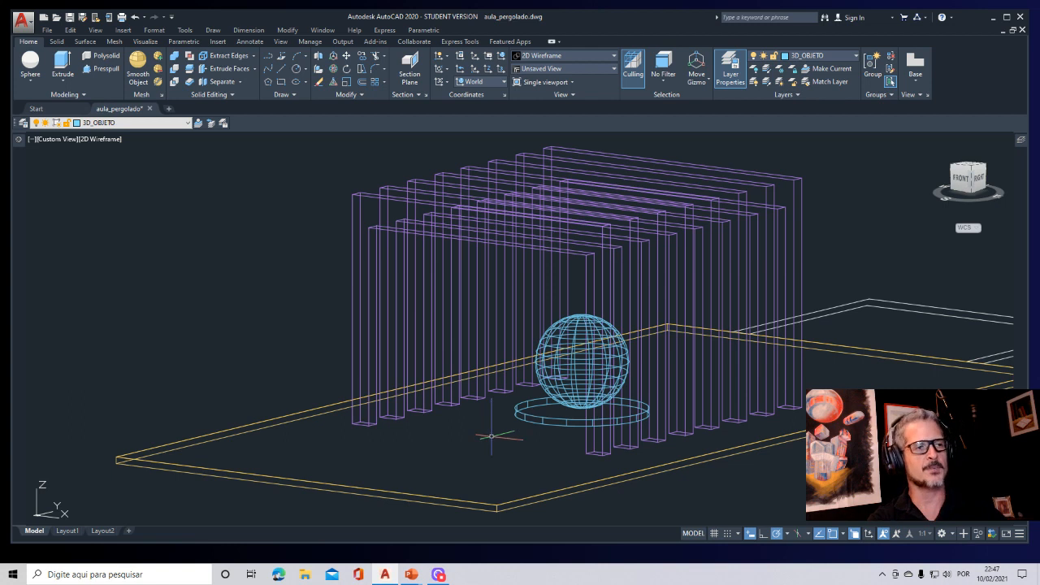
Step: Place a camera in front of the pergola, target it at the centre of the sphere and name it cena_principal
scroll(491, 437, "down", 2)
middle_click_drag(491, 436, 576, 401)
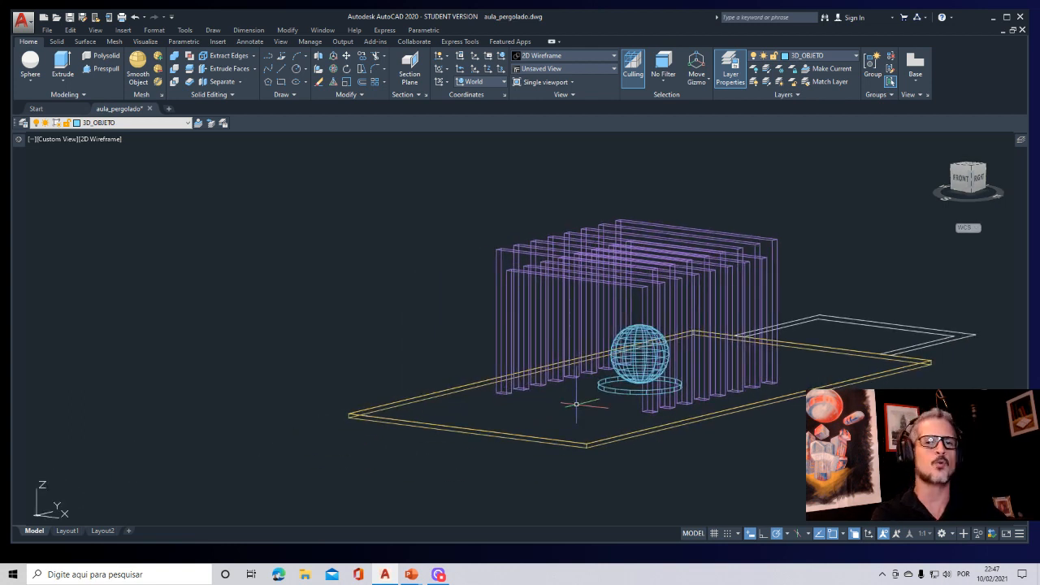
type("m")
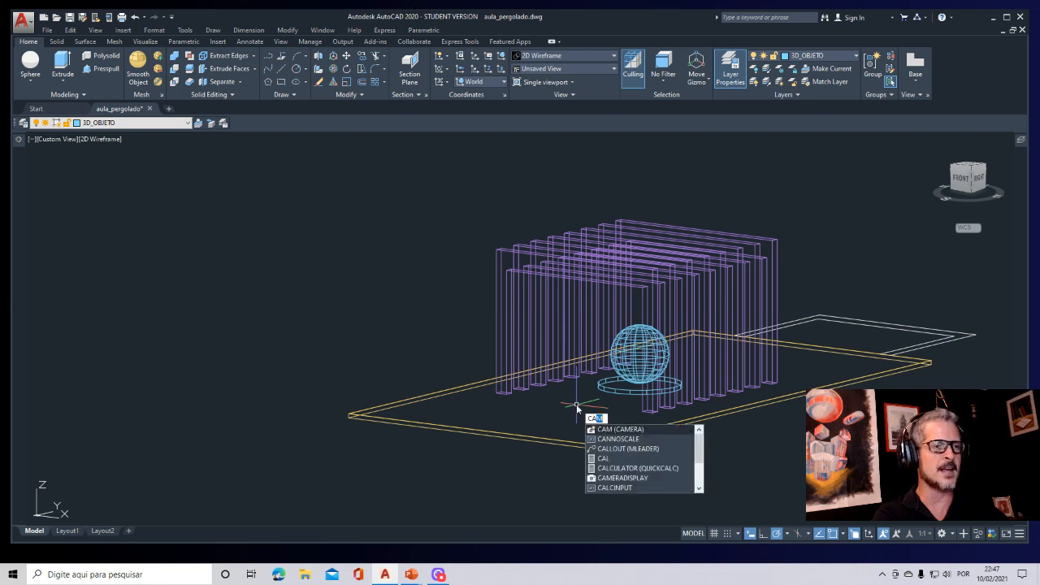
key("Return")
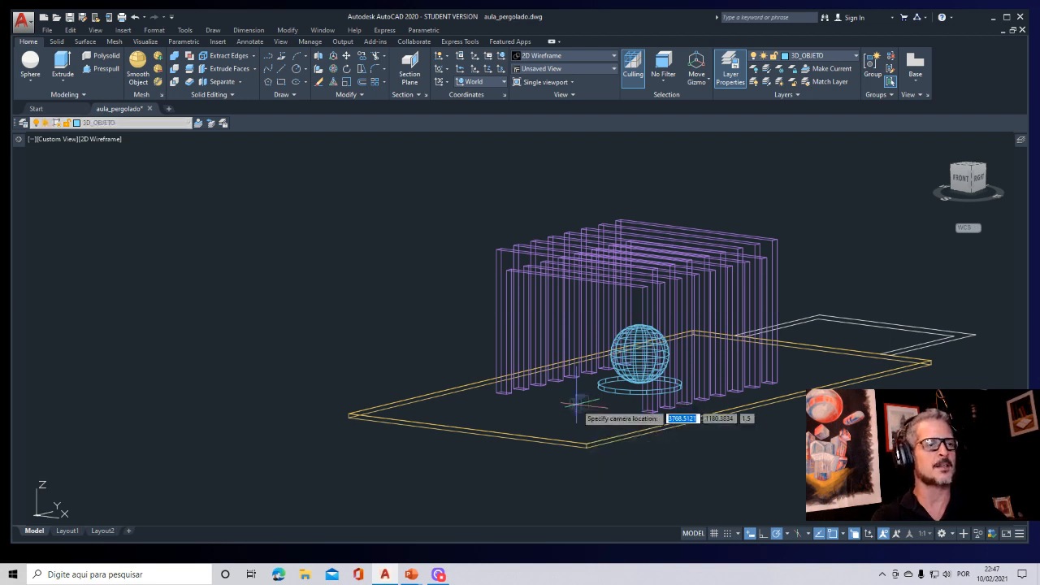
left_click(507, 434)
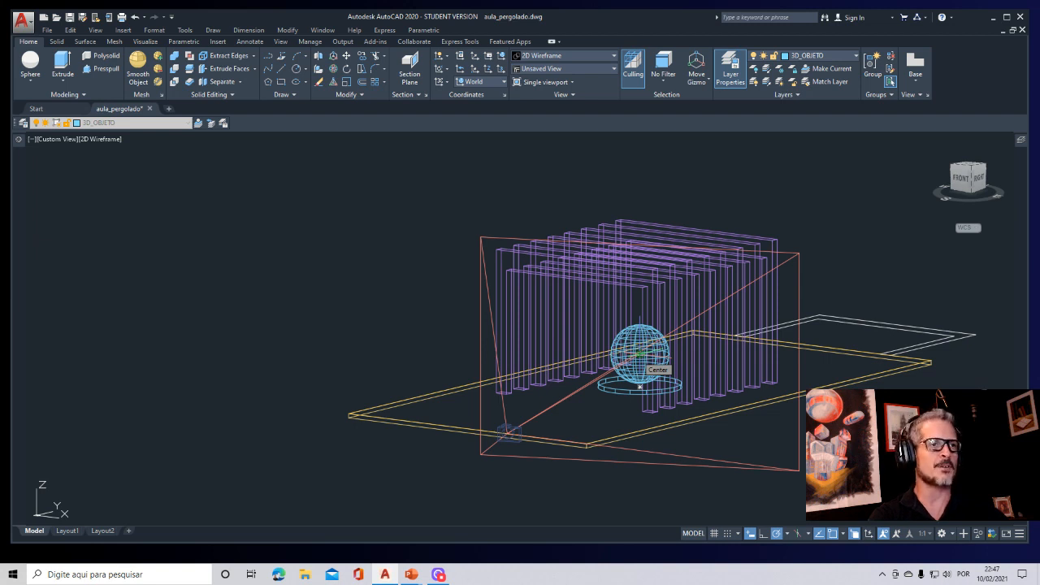
left_click(641, 355)
left_click(667, 394)
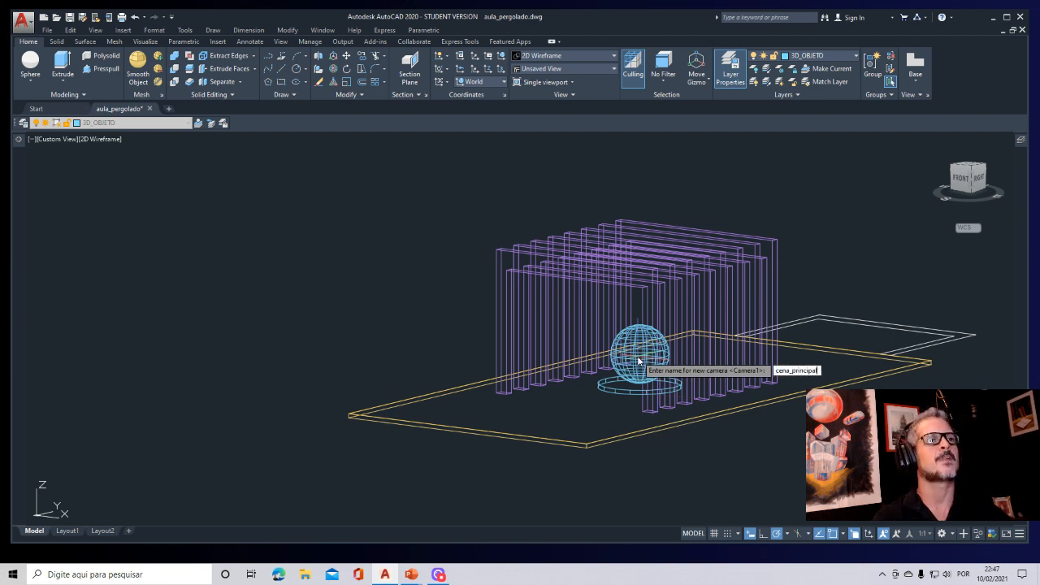
key("Return")
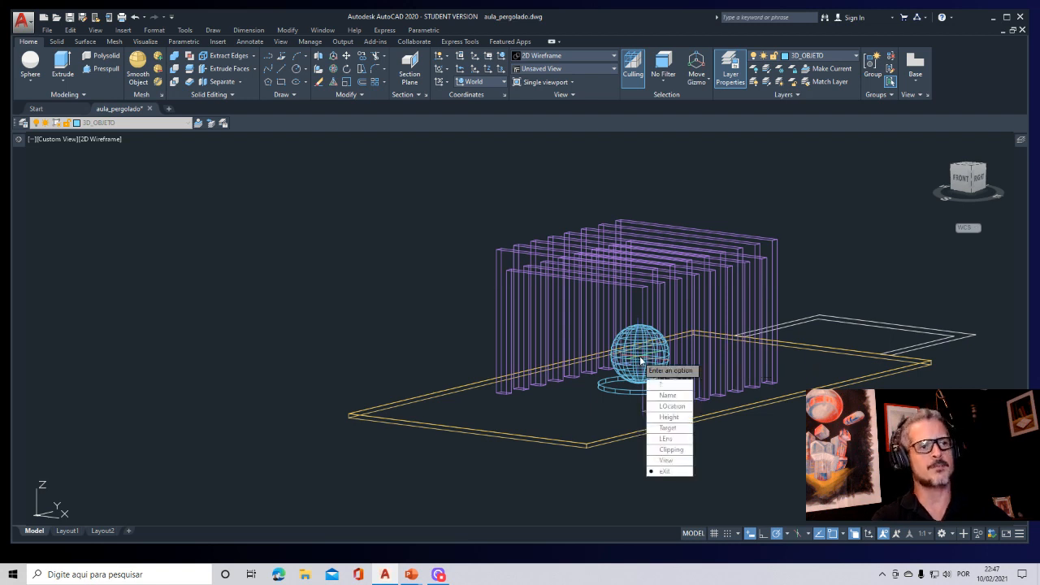
Step: Set the new camera's height to 1.5 and finish creating it
left_click(687, 419)
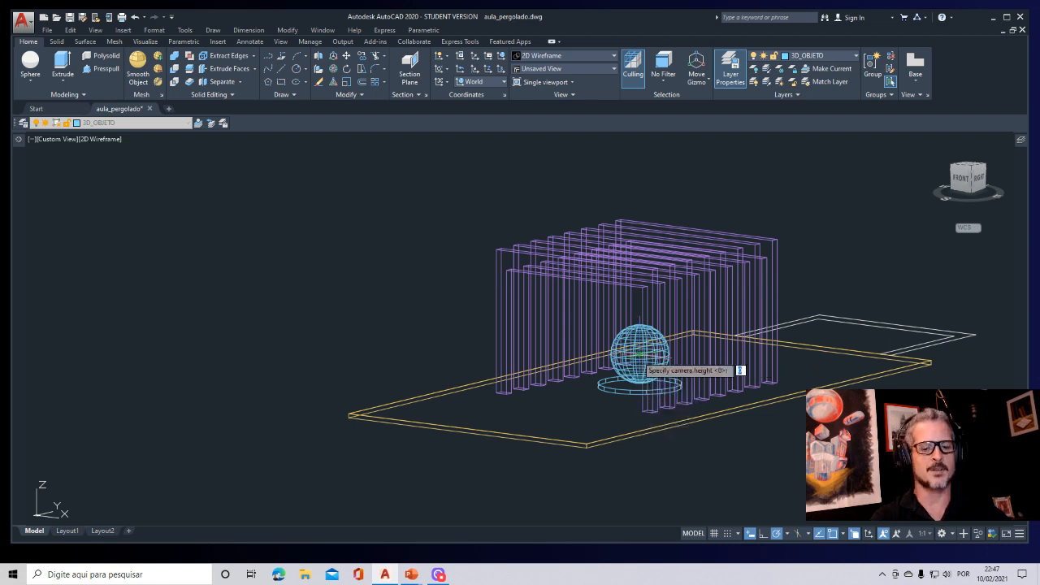
type("1.5")
key("Return")
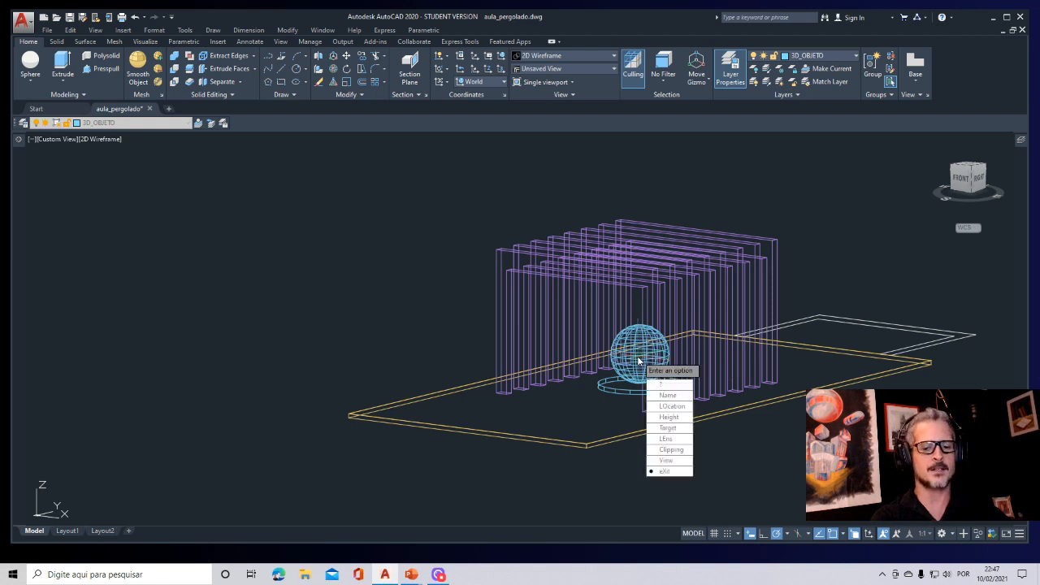
key("Return")
Step: Select the camera in front of the pergola and enlarge its preview window beside the model
left_click(507, 370)
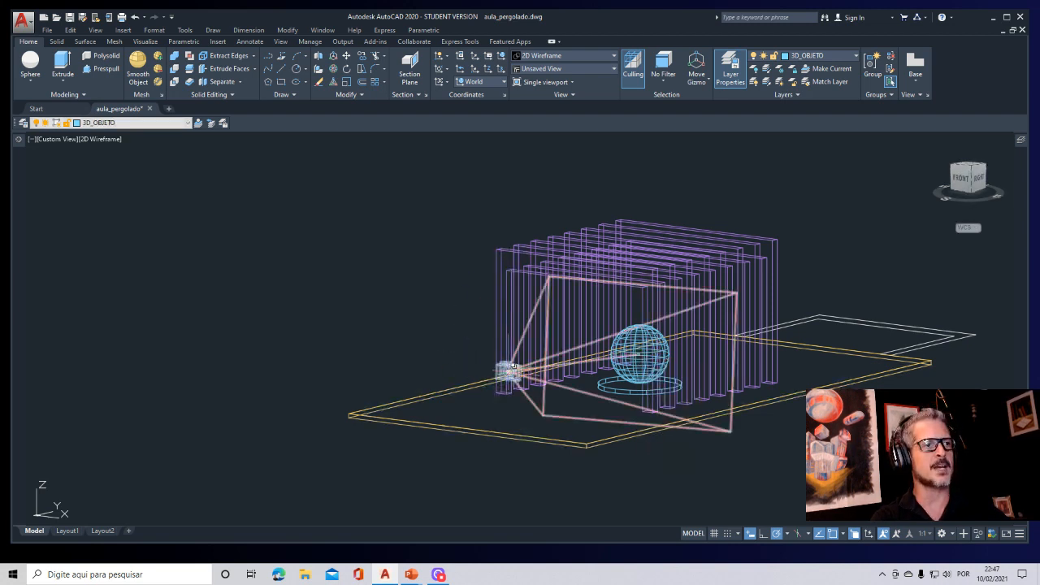
middle_click_drag(529, 431, 508, 445, "shift")
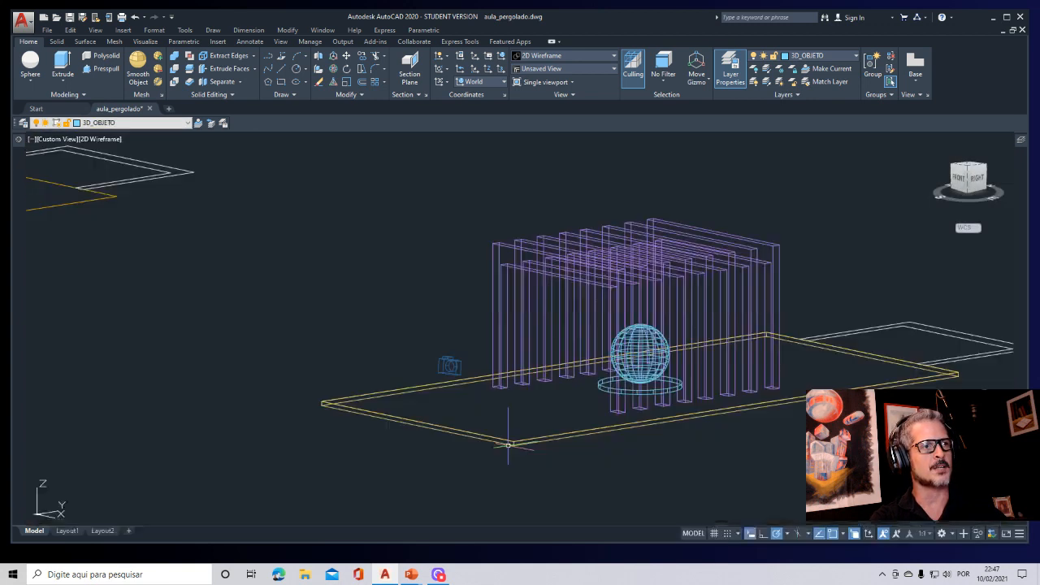
left_click(442, 360)
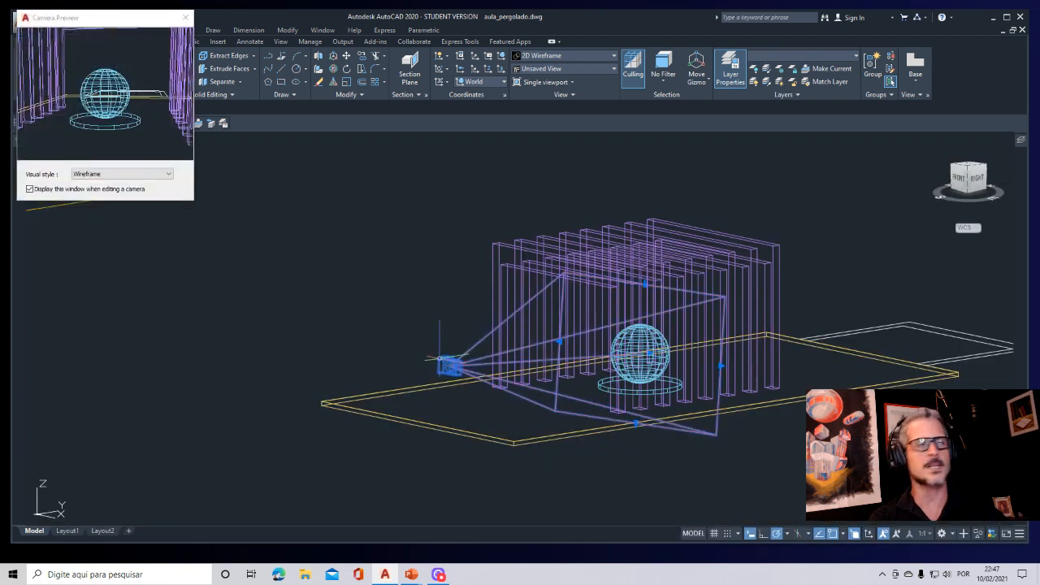
left_click_drag(128, 24, 249, 88)
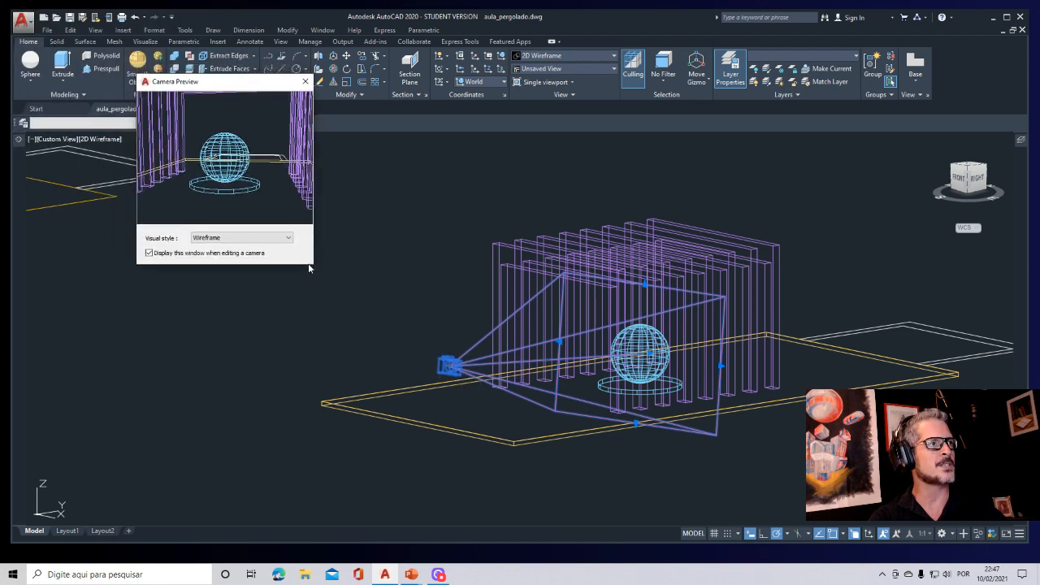
left_click_drag(315, 266, 425, 339)
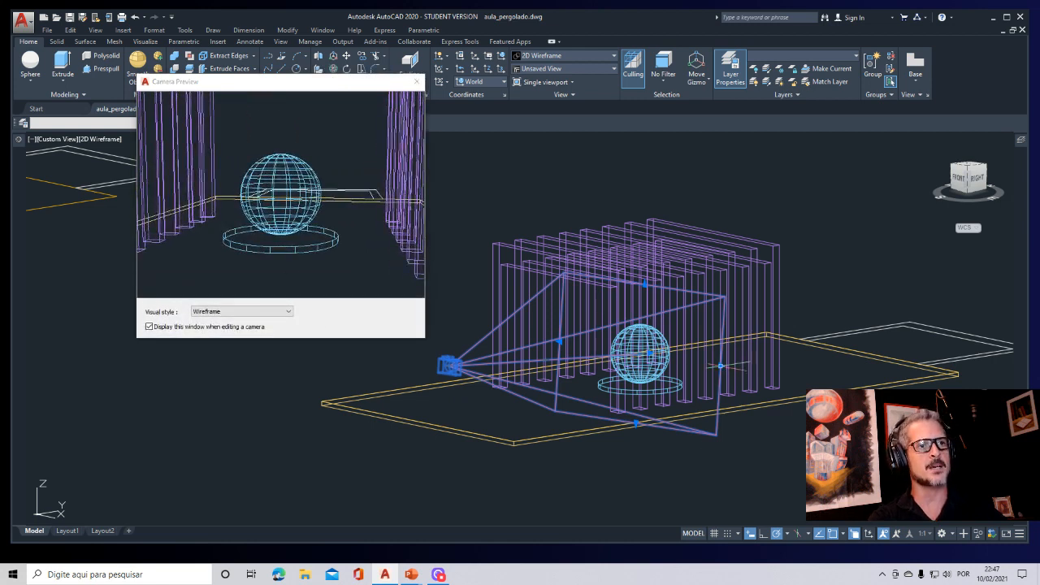
Step: Adjust the camera's field of view and shift its position slightly away from the pergola, then close the preview and deselect the camera
left_click(721, 366)
left_click(745, 377)
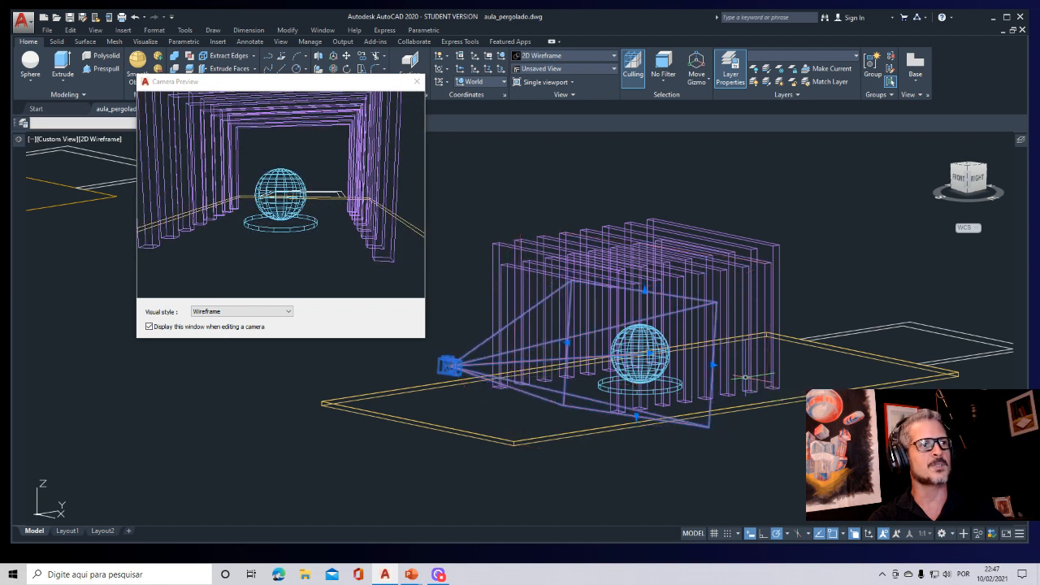
left_click(449, 365)
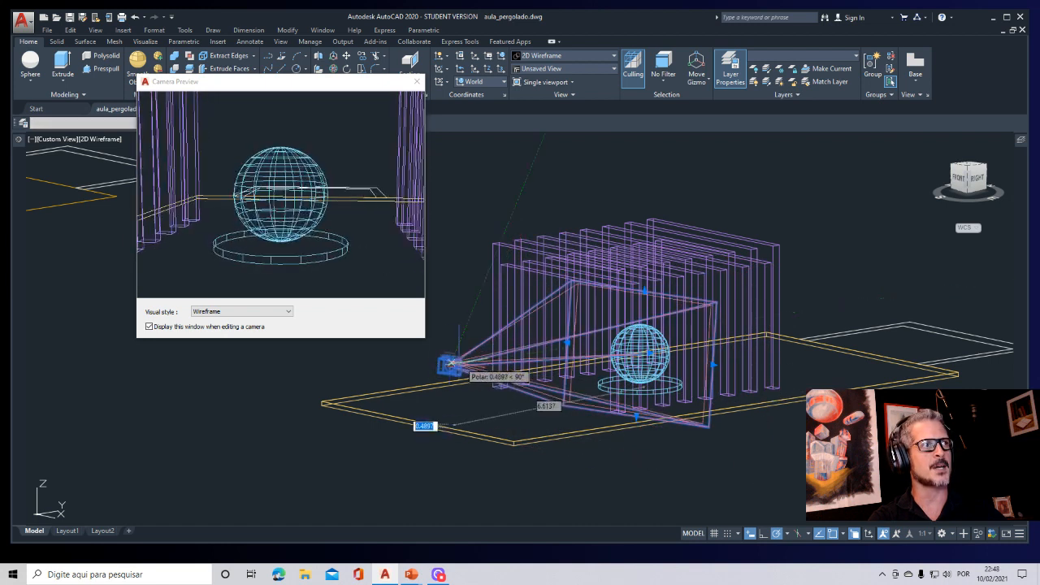
left_click(439, 367)
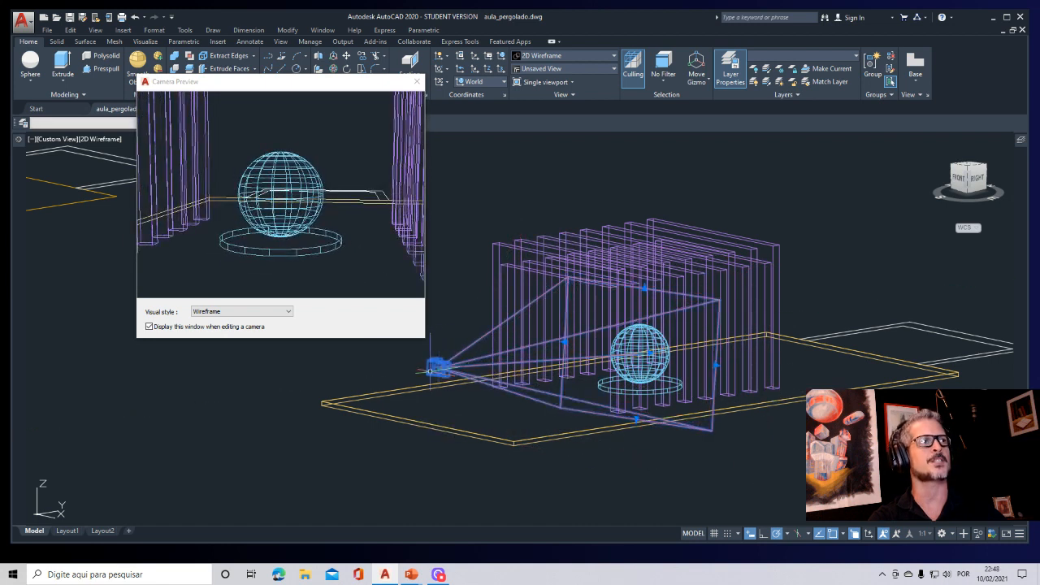
left_click(417, 82)
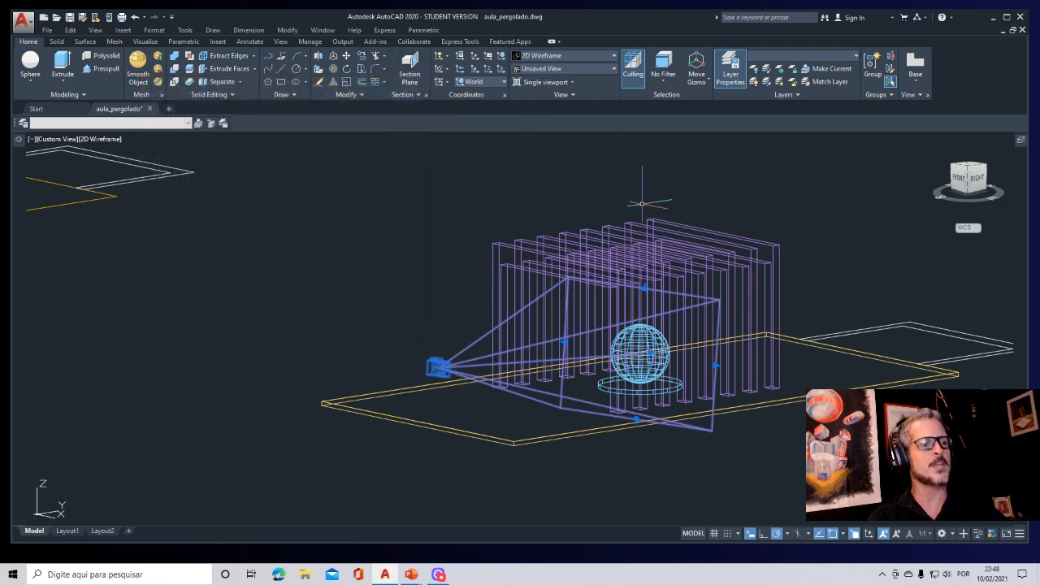
key("Escape")
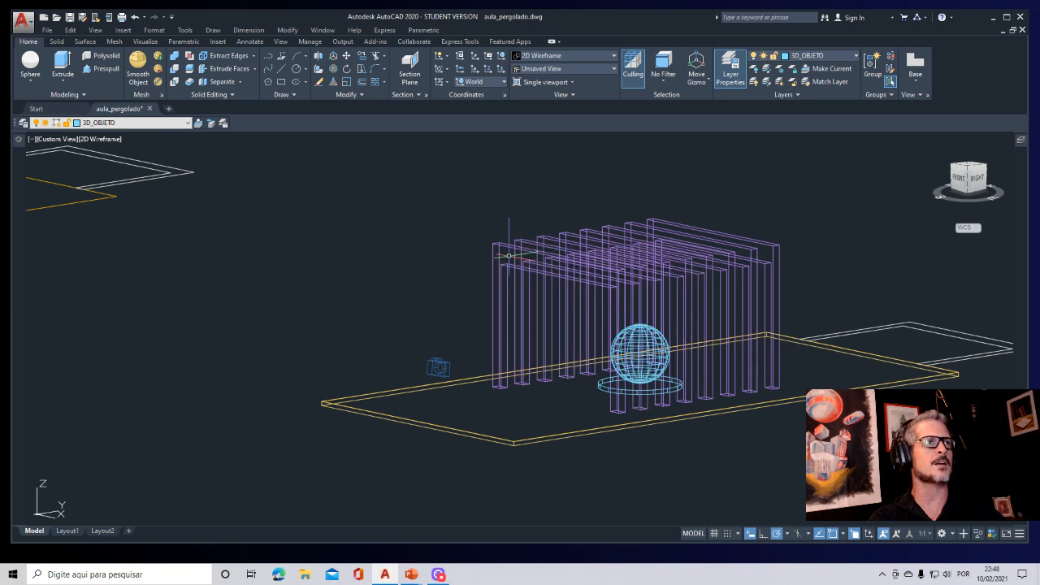
Step: Switch the viewport to the cena_principal camera view and orbit it slightly around the sphere
left_click(573, 96)
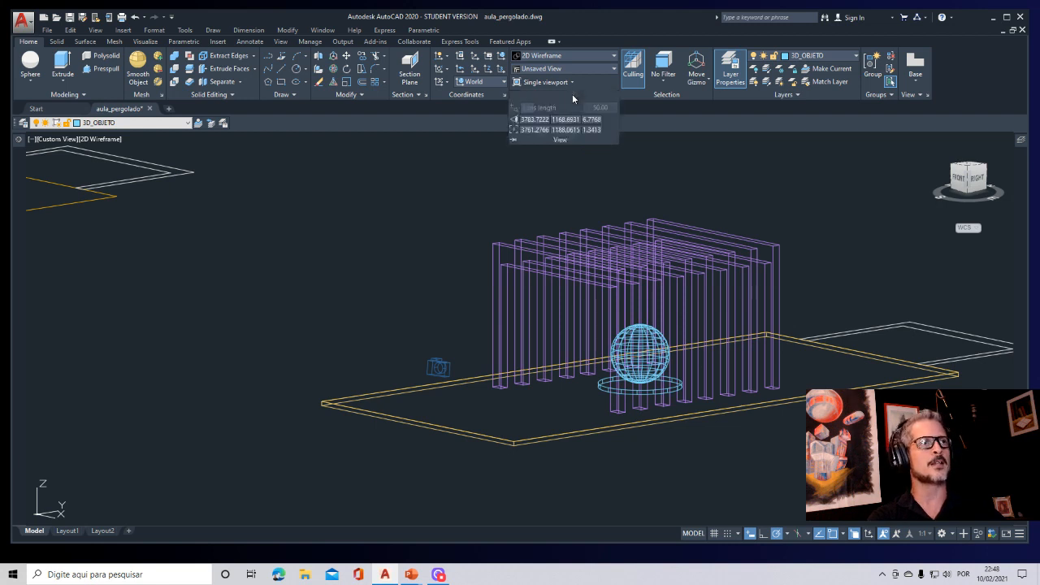
left_click(571, 67)
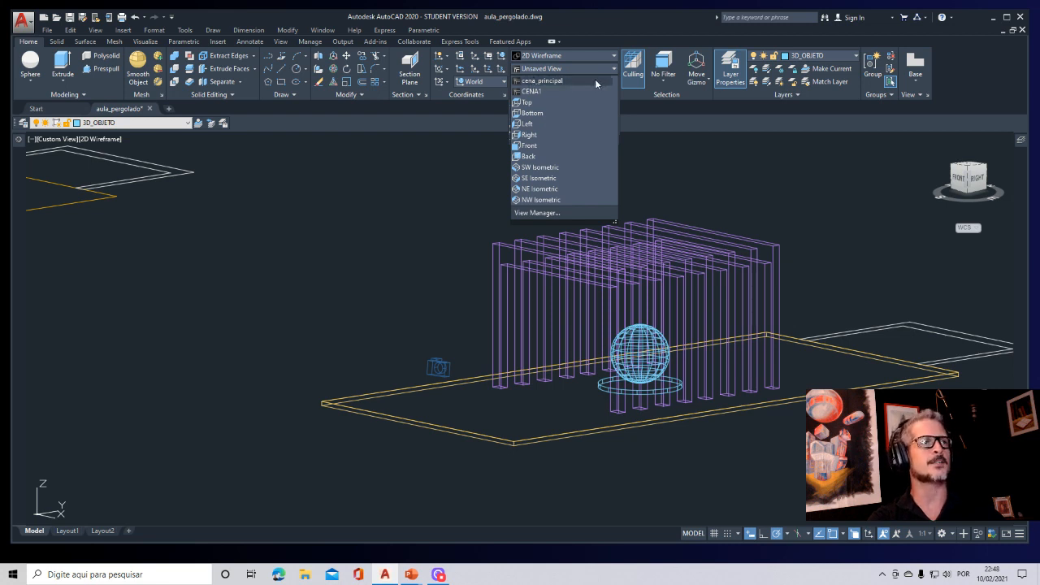
left_click(594, 79)
mouse_move(547, 341)
middle_mouse_down("shift")
mouse_move(537, 373)
mouse_move(511, 375)
mouse_move(538, 357)
mouse_move(542, 375)
mouse_move(545, 363)
mouse_move(522, 369)
mouse_move(521, 395)
mouse_move(536, 371)
mouse_move(526, 388)
middle_mouse_up("shift")
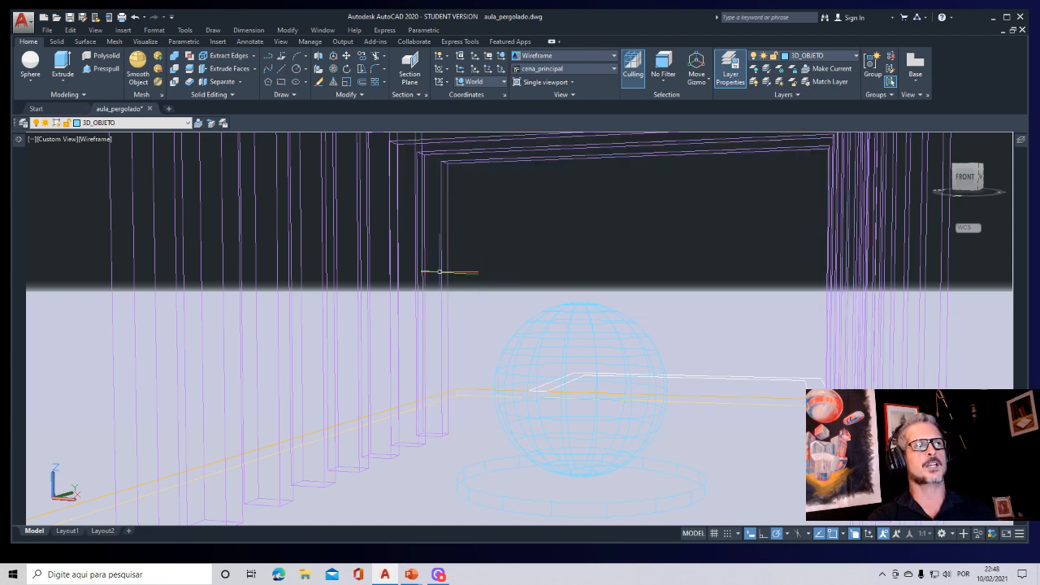
Step: Open the render environment and exposure settings and turn the environment on
left_click(146, 41)
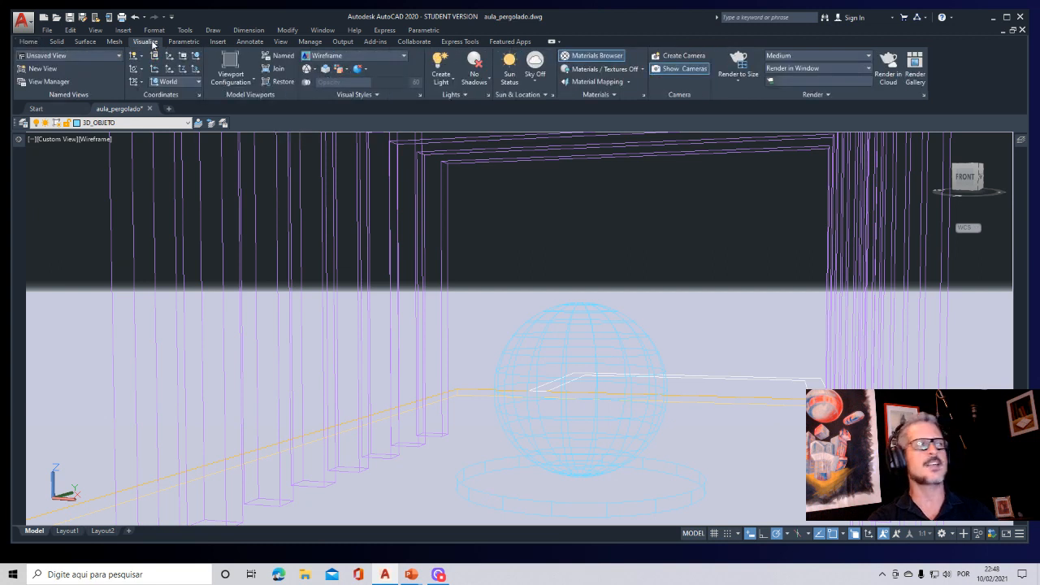
left_click(829, 95)
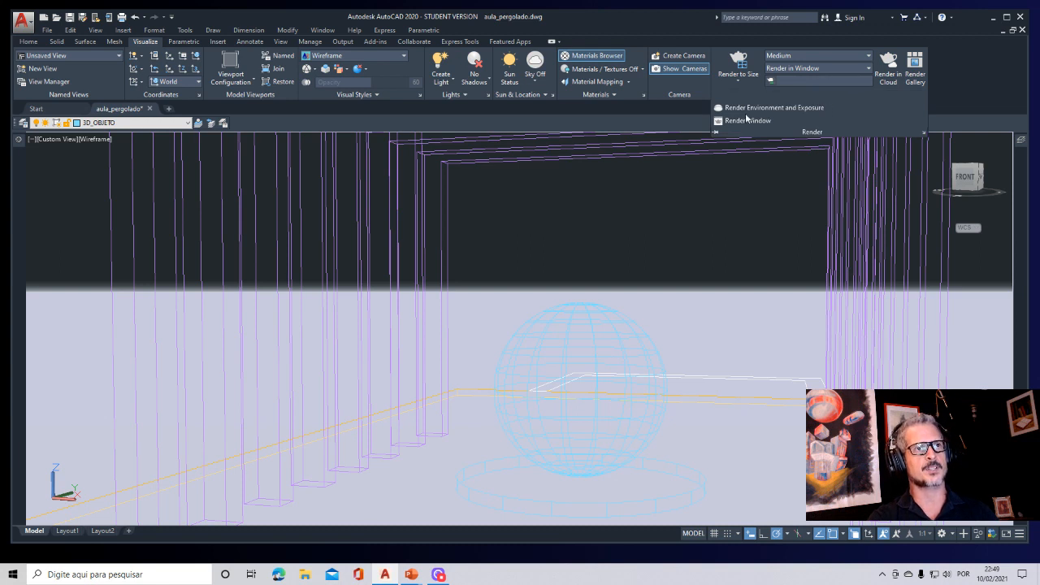
left_click(776, 108)
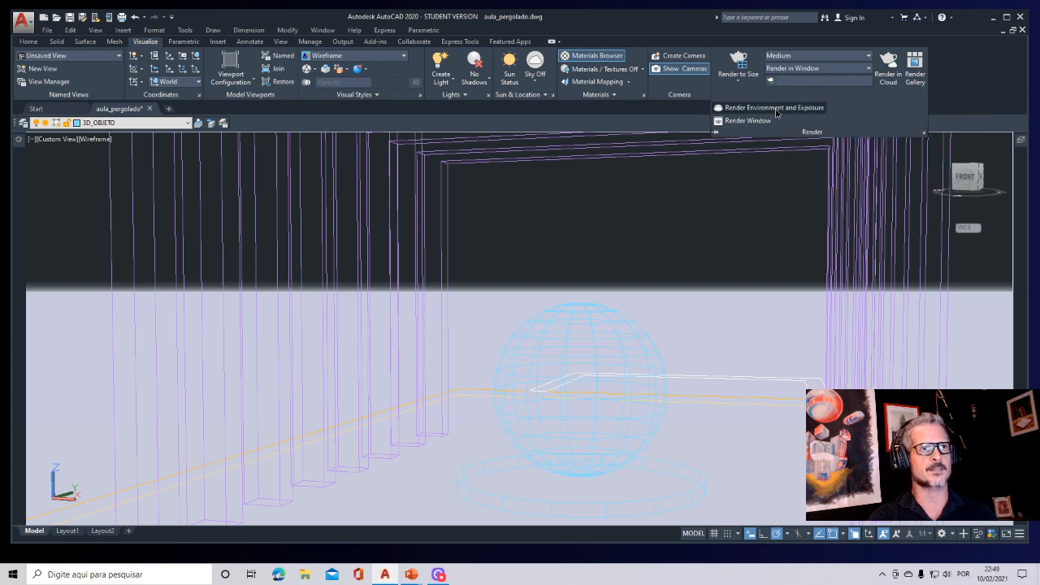
mouse_move(18, 156)
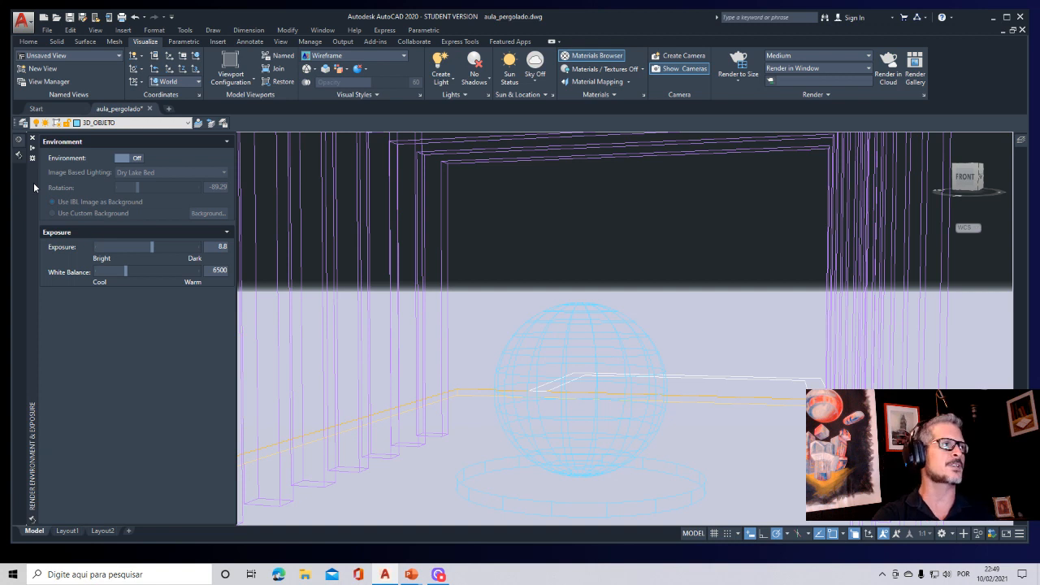
left_click(128, 160)
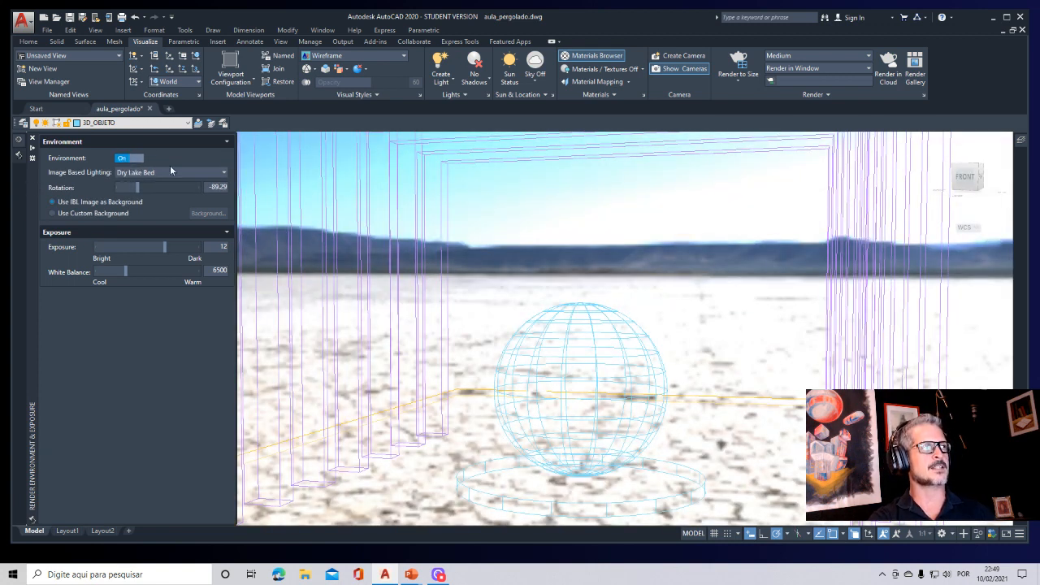
Step: Use Dry Lake Bed as the image-based lighting and rotate the environment so that the mountains stand behind the pergola
left_click(203, 174)
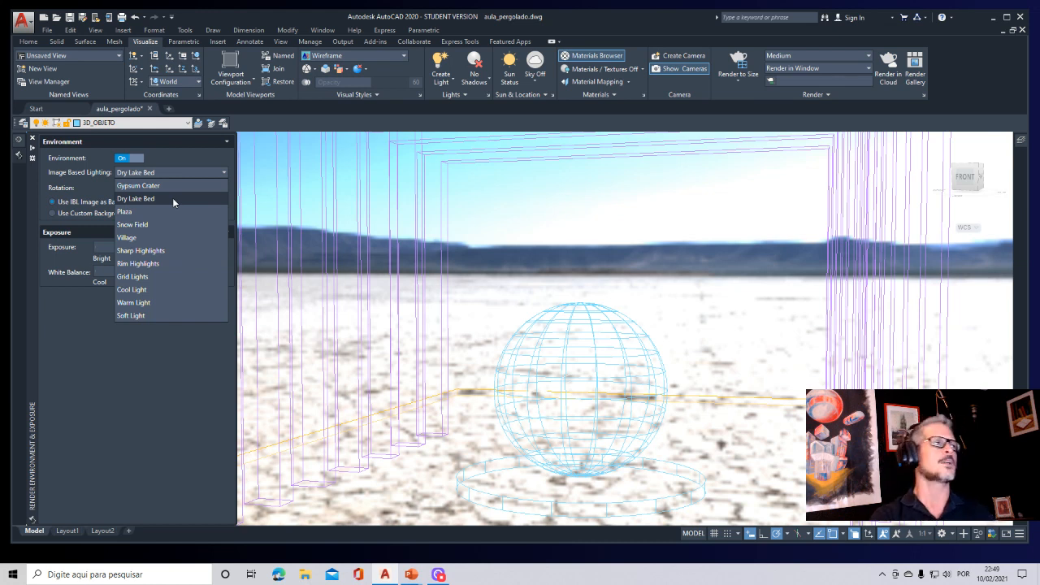
left_click(173, 197)
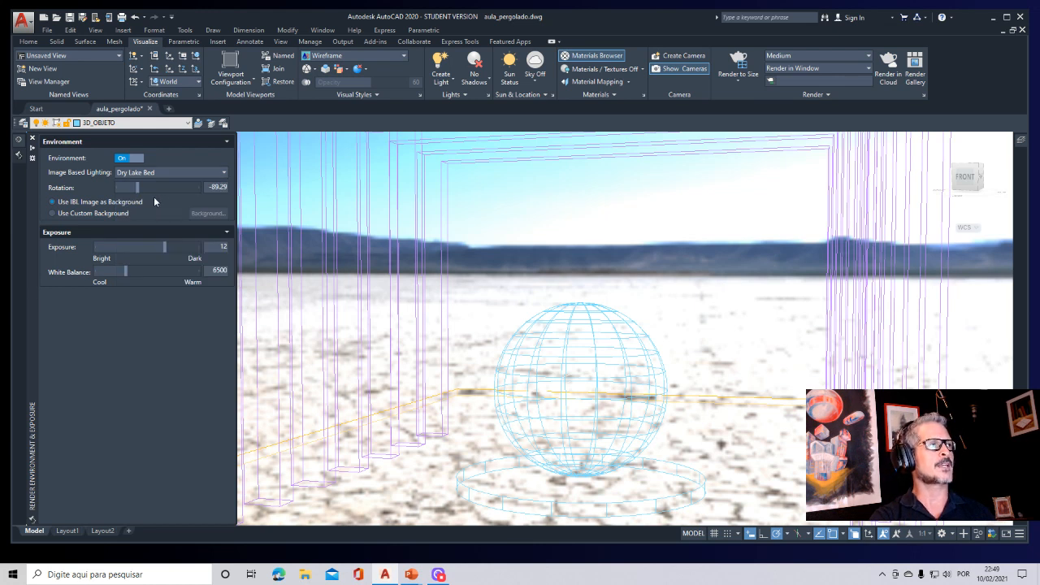
left_click_drag(136, 187, 169, 189)
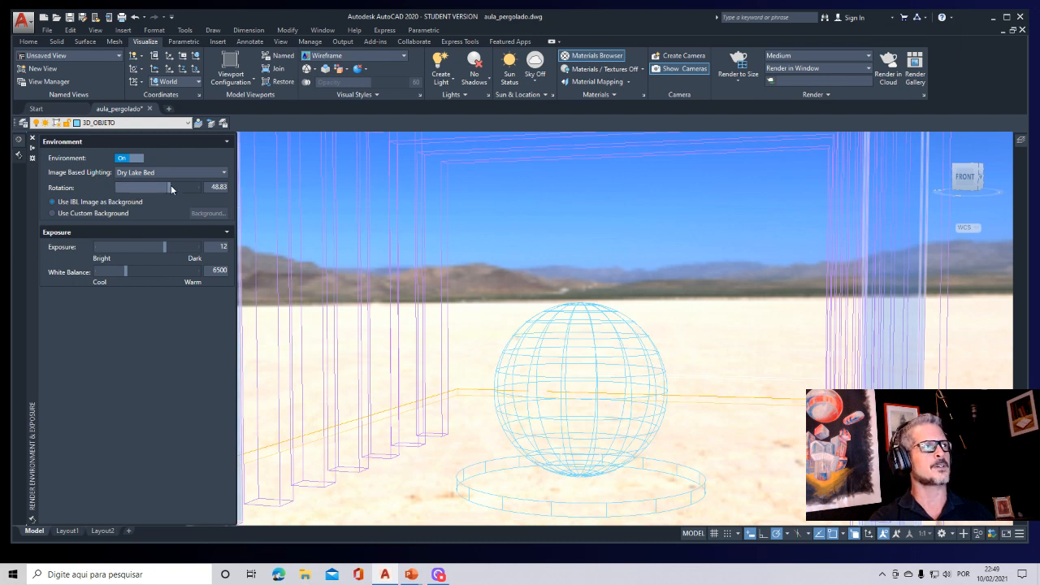
left_click_drag(169, 190, 180, 190)
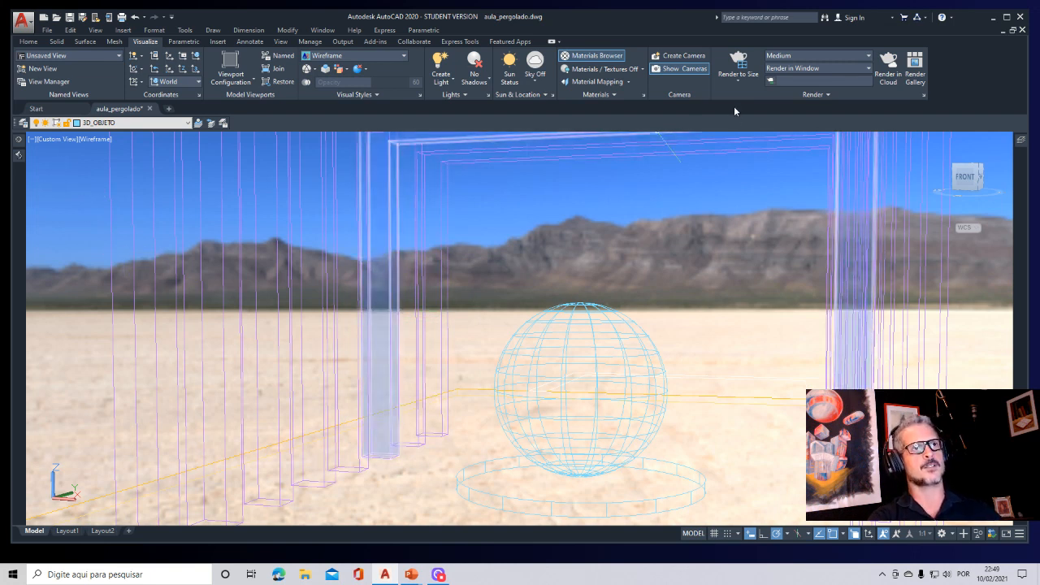
Step: Render the camera view in a separate window at 1280 x 720 px HDTV with Medium quality
left_click(738, 81)
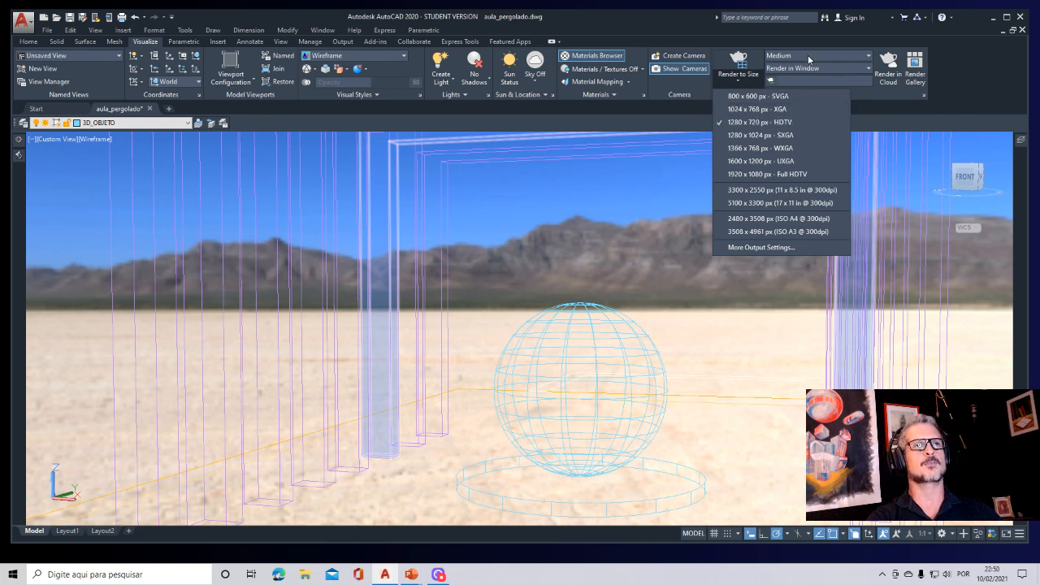
left_click(982, 106)
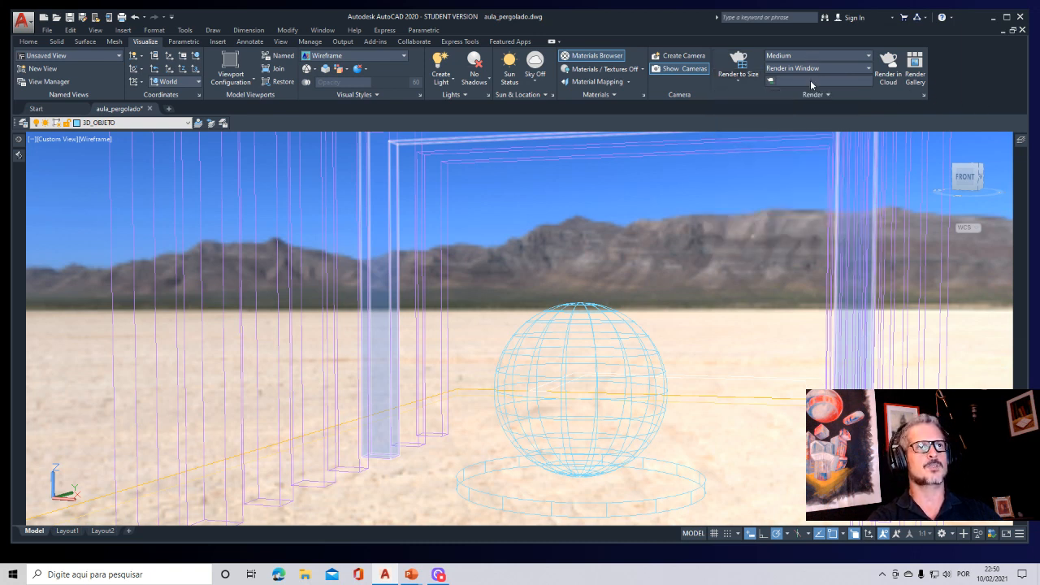
left_click(737, 62)
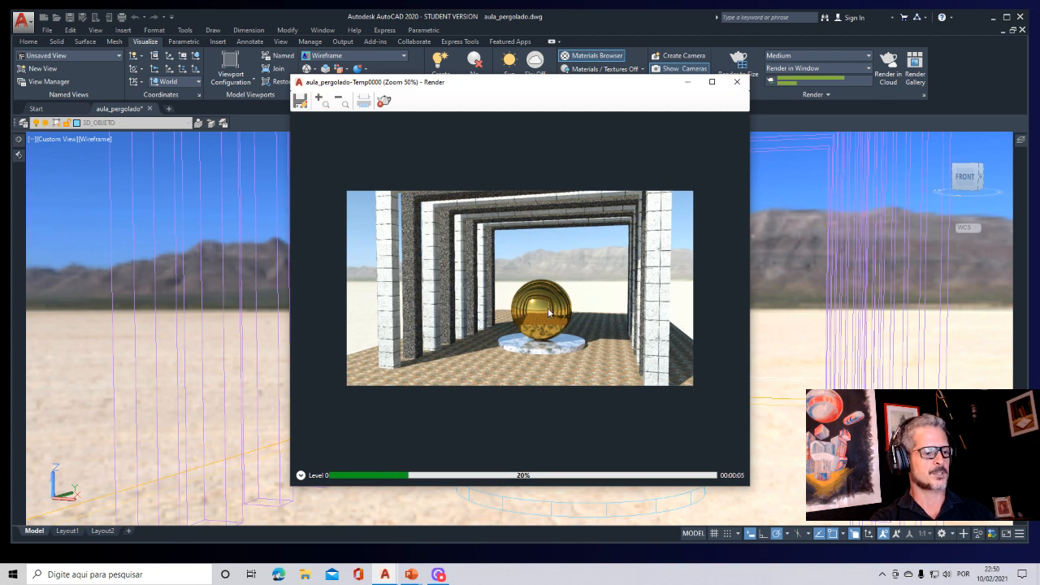
key("alt+Tab")
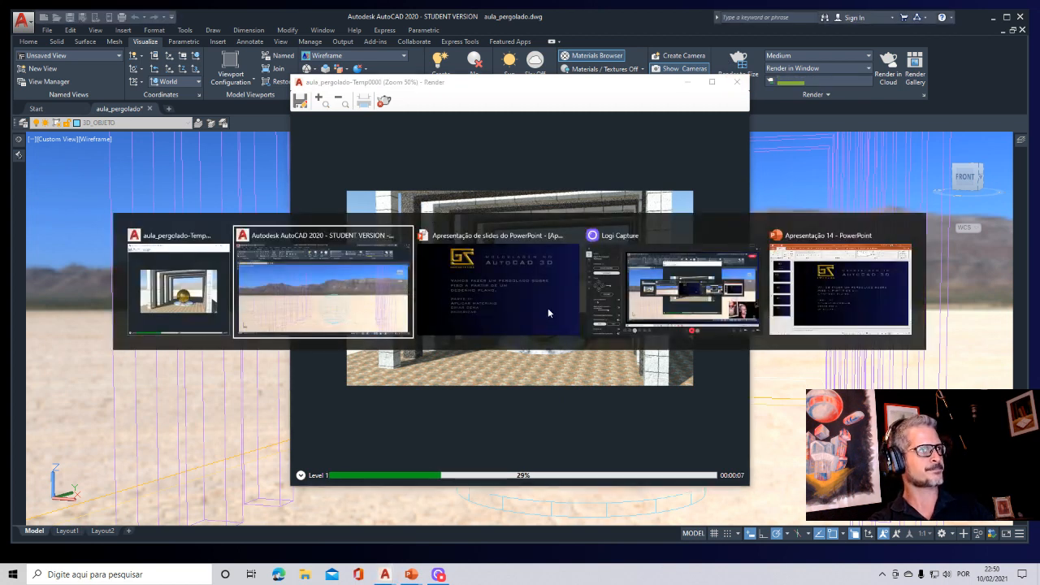
key("Tab")
key("Tab")
key("Tab")
key("Tab")
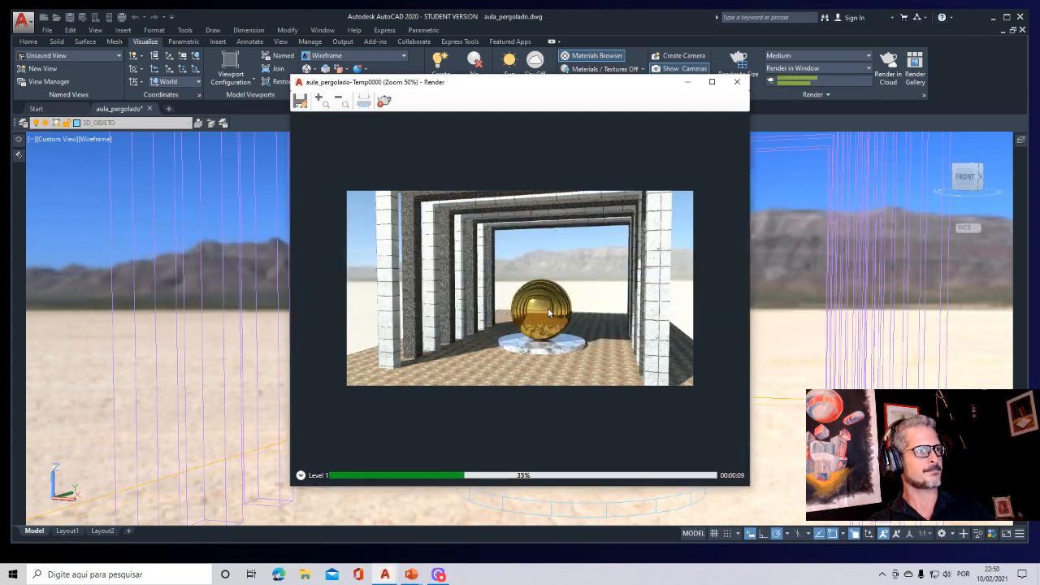
Step: Zoom the rendered image to 100% and widen and reposition its window to examine the pergola, golden sphere and background
scroll(561, 315, "up", 1)
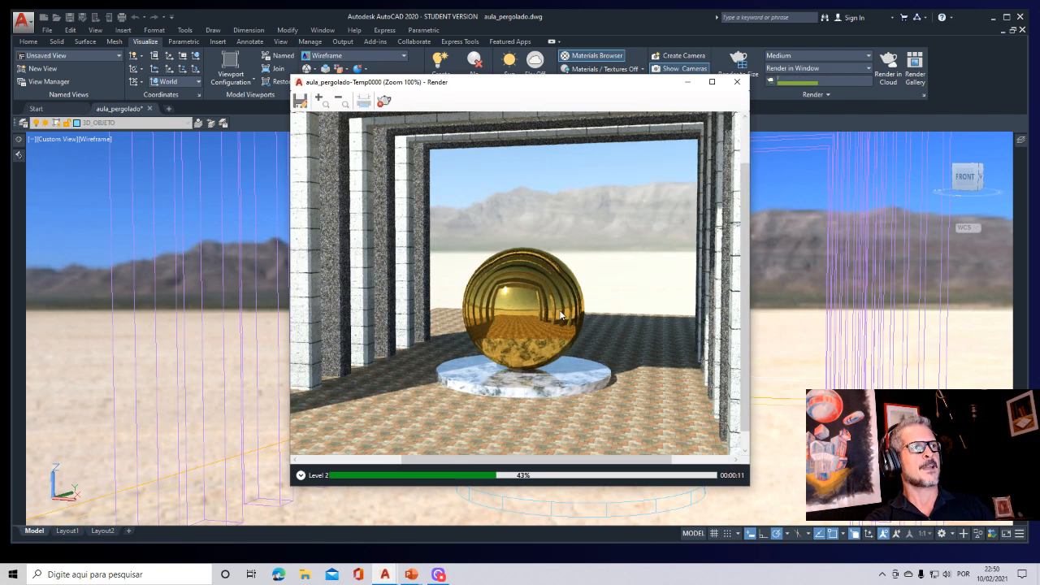
left_click_drag(748, 342, 963, 341)
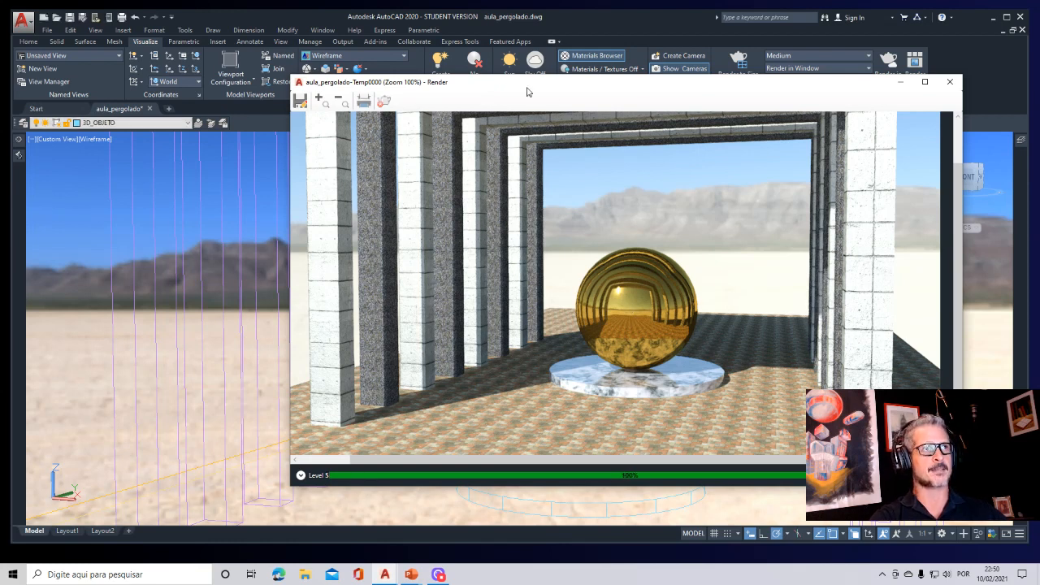
left_click_drag(552, 88, 477, 93)
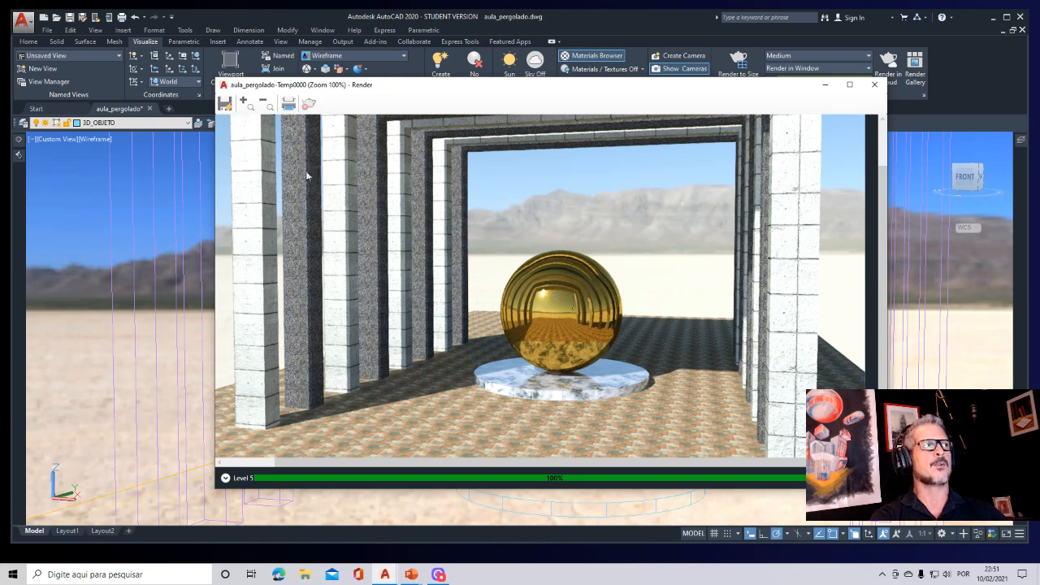
Step: Save the rendered image as a PNG in the gsarquitetura folder, named CENA01 PERGOLADO, with a resolution of 300 dots per inch
left_click(225, 103)
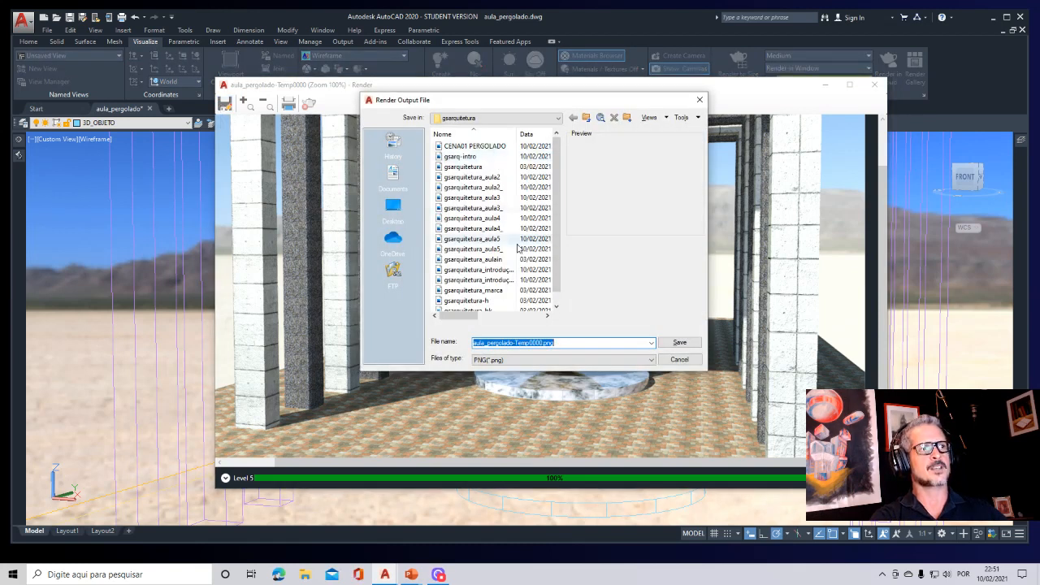
left_click(497, 148)
double_click(546, 343)
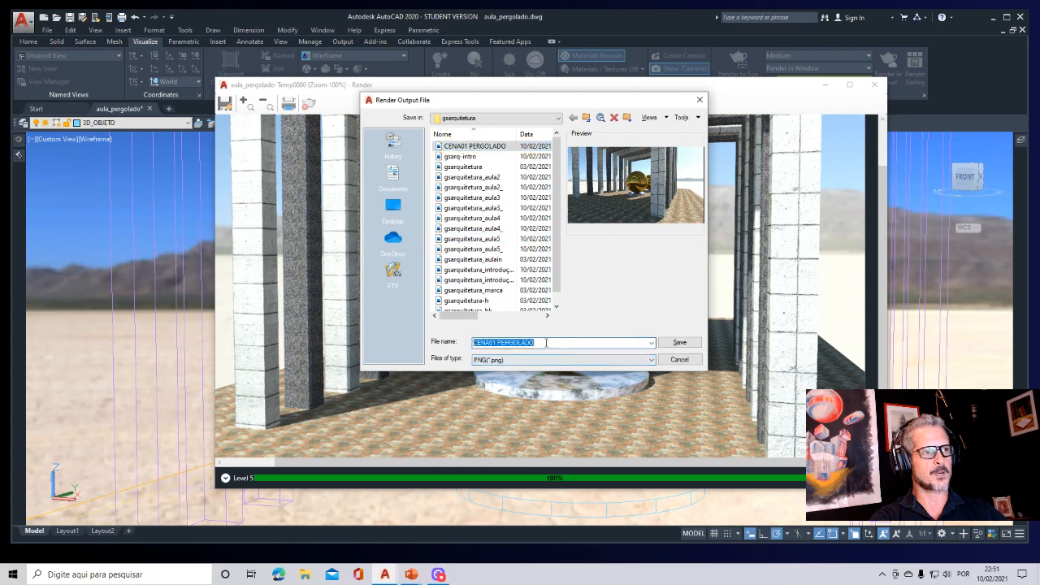
left_click(544, 343)
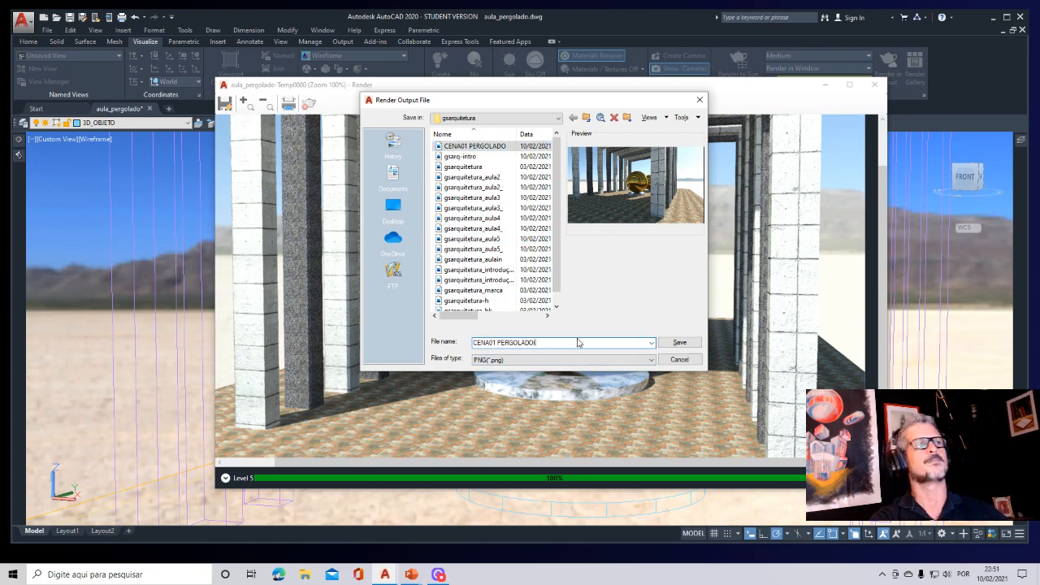
left_click(679, 342)
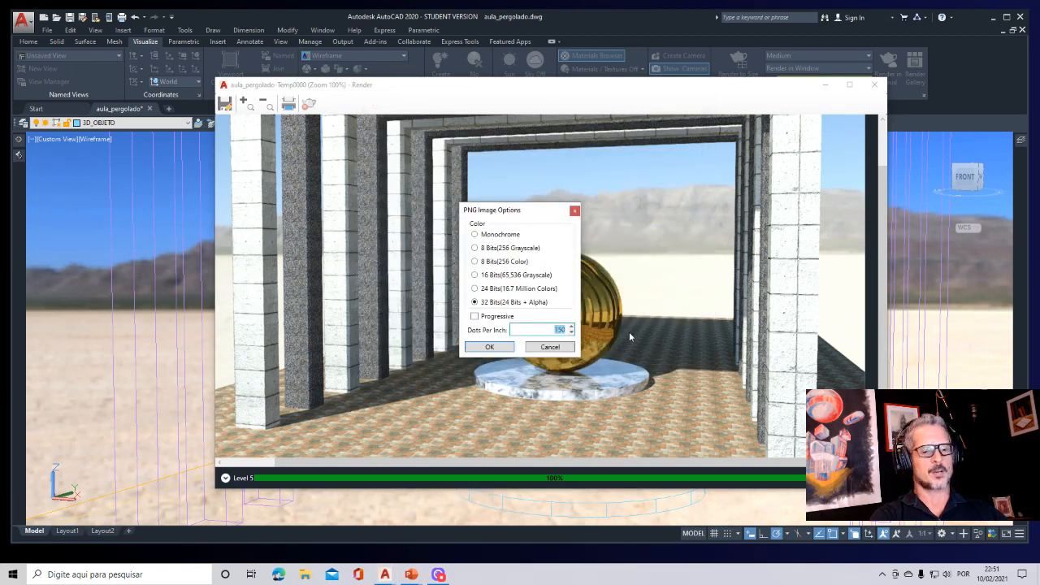
type("300")
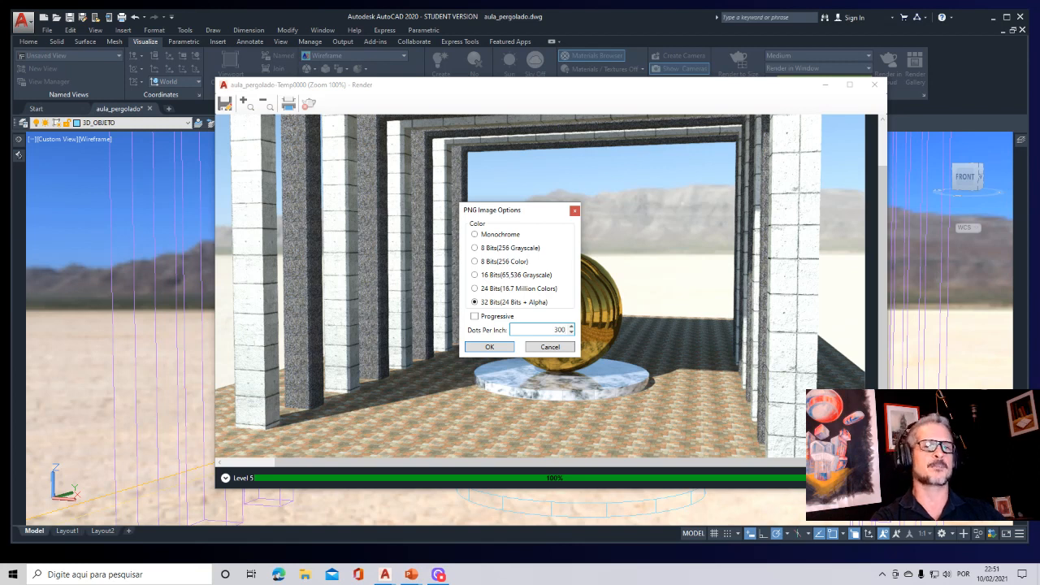
key("Return")
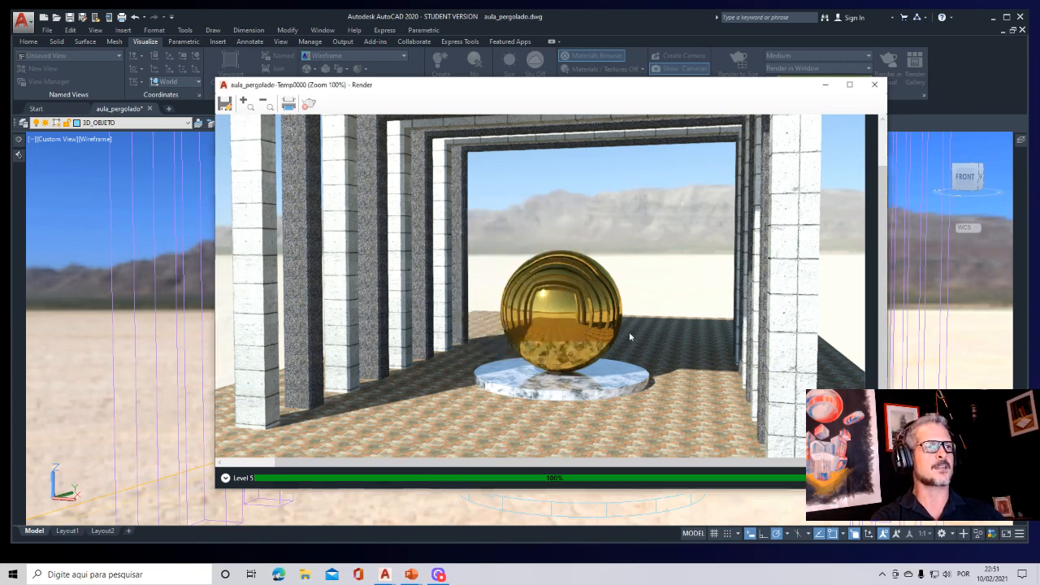